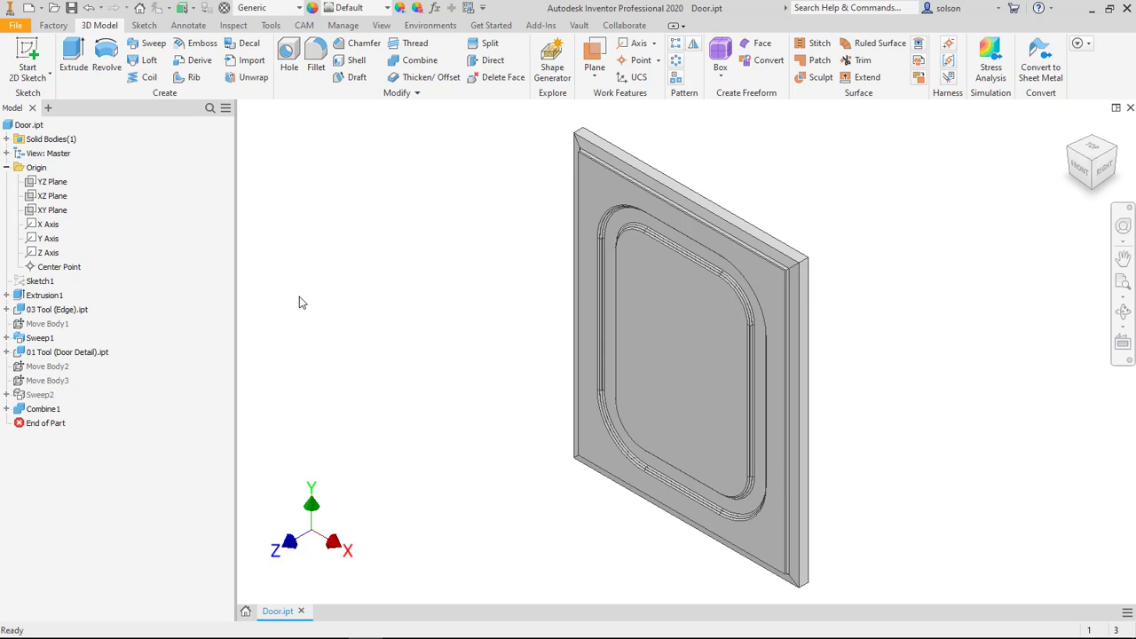
# Open 03 Tool (Edge).ipt from the Tools folder, examine the cutter's profile from below and the side, and close the file
pyautogui.click(54, 11)
pyautogui.doubleClick(516, 245)
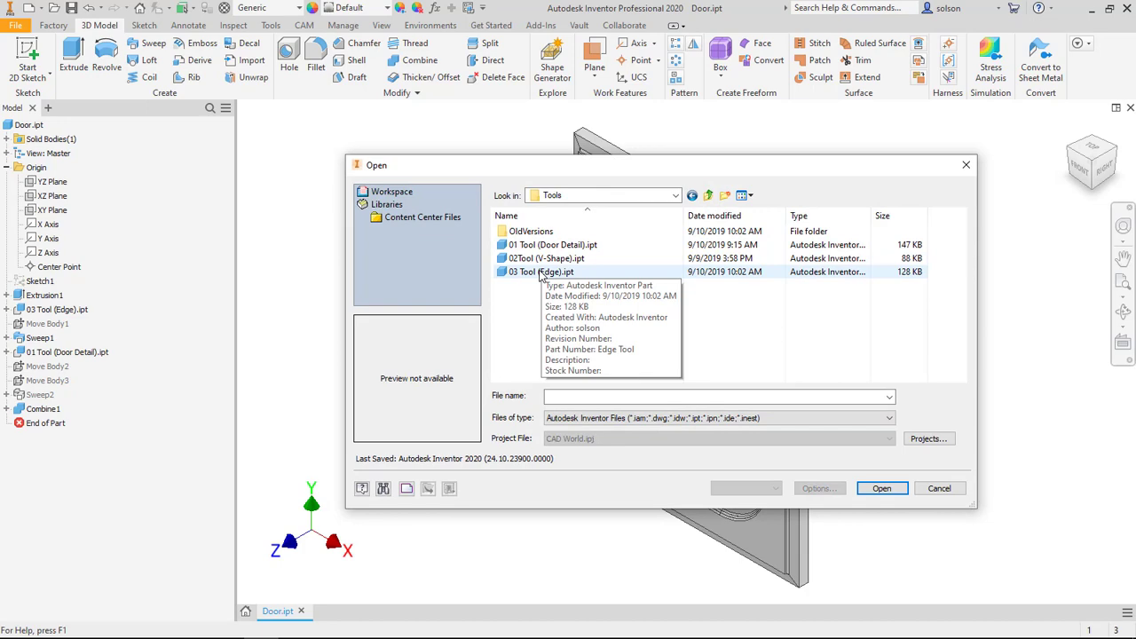
pyautogui.doubleClick(540, 272)
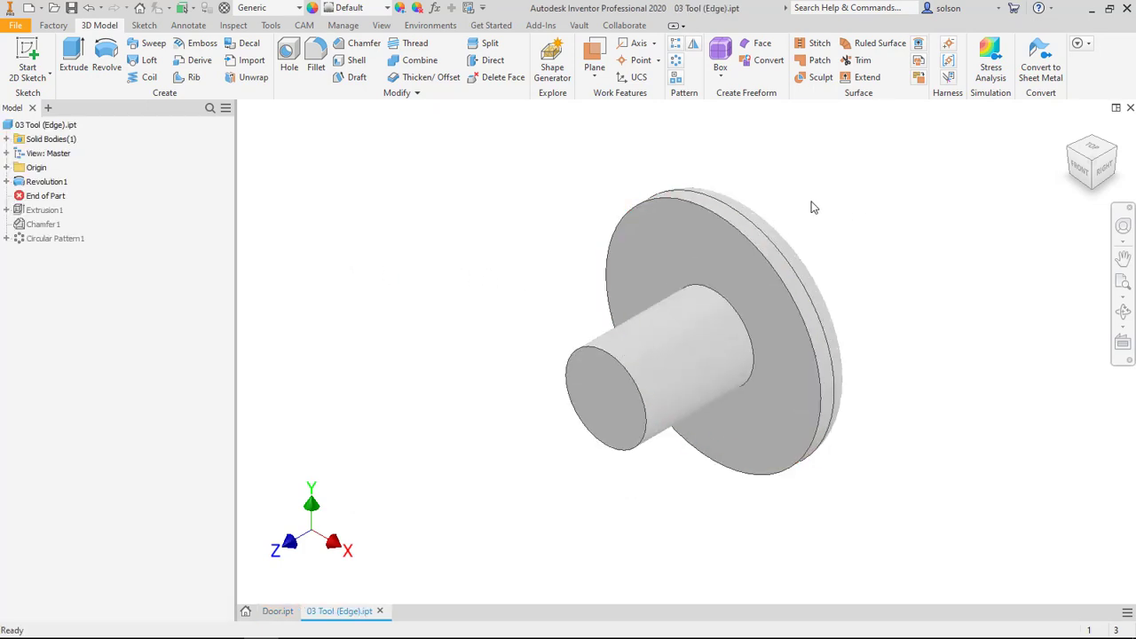
pyautogui.keyDown('shift'); pyautogui.moveTo(574, 296); pyautogui.dragTo(543, 210, button='middle'); pyautogui.keyUp('shift')
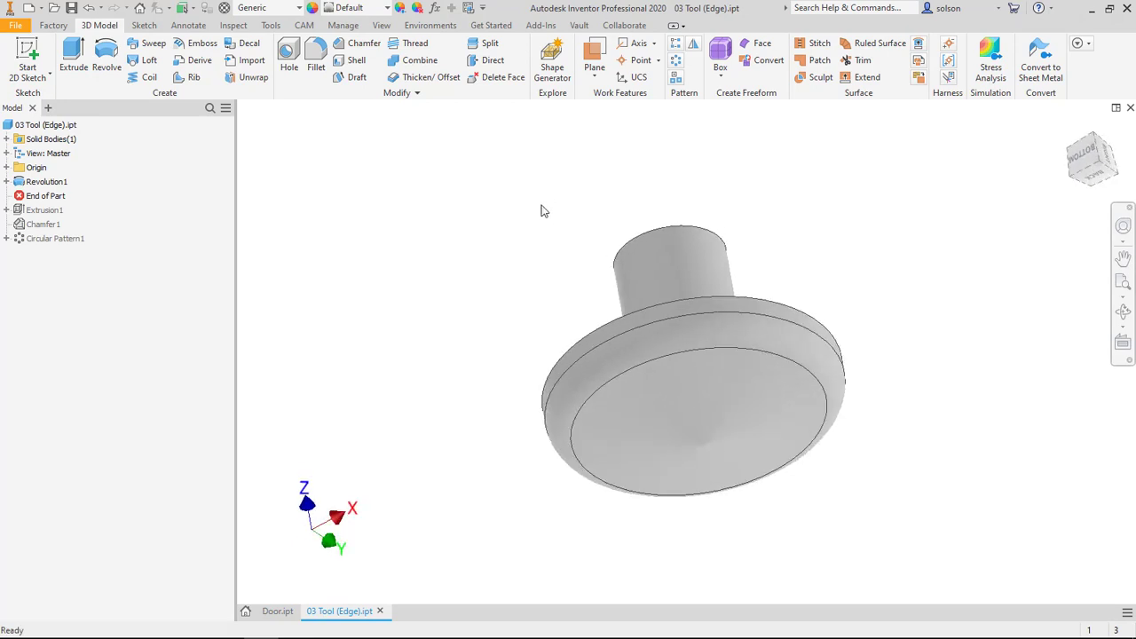
pyautogui.scroll(3, 543, 210)
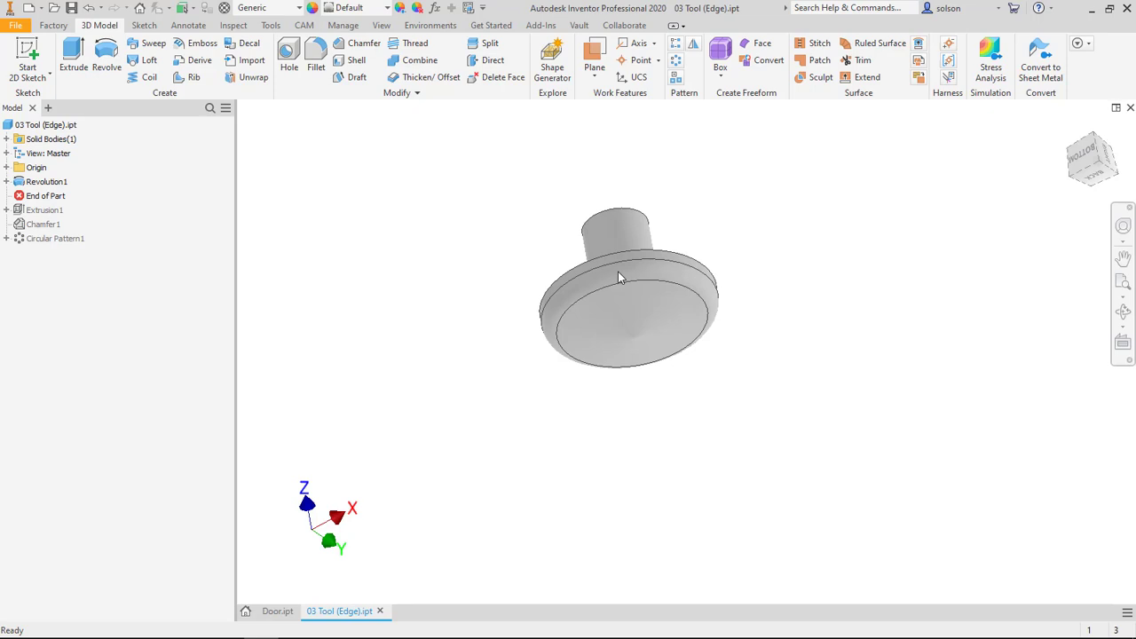
pyautogui.keyDown('shift'); pyautogui.moveTo(804, 176); pyautogui.dragTo(704, 193, button='middle'); pyautogui.keyUp('shift')
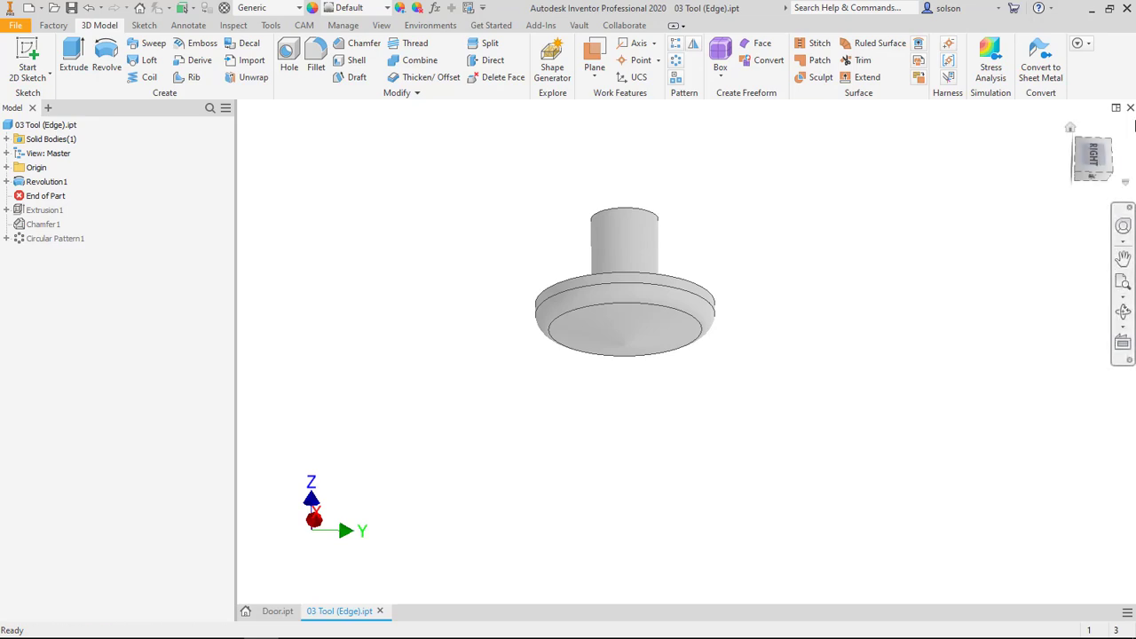
pyautogui.click(1130, 107)
# Create a CAM milling setup for the door with its stock box point origin at the front-left corner of the stock's top face
pyautogui.keyDown('shift'); pyautogui.moveTo(425, 238); pyautogui.dragTo(428, 245, button='middle'); pyautogui.keyUp('shift')
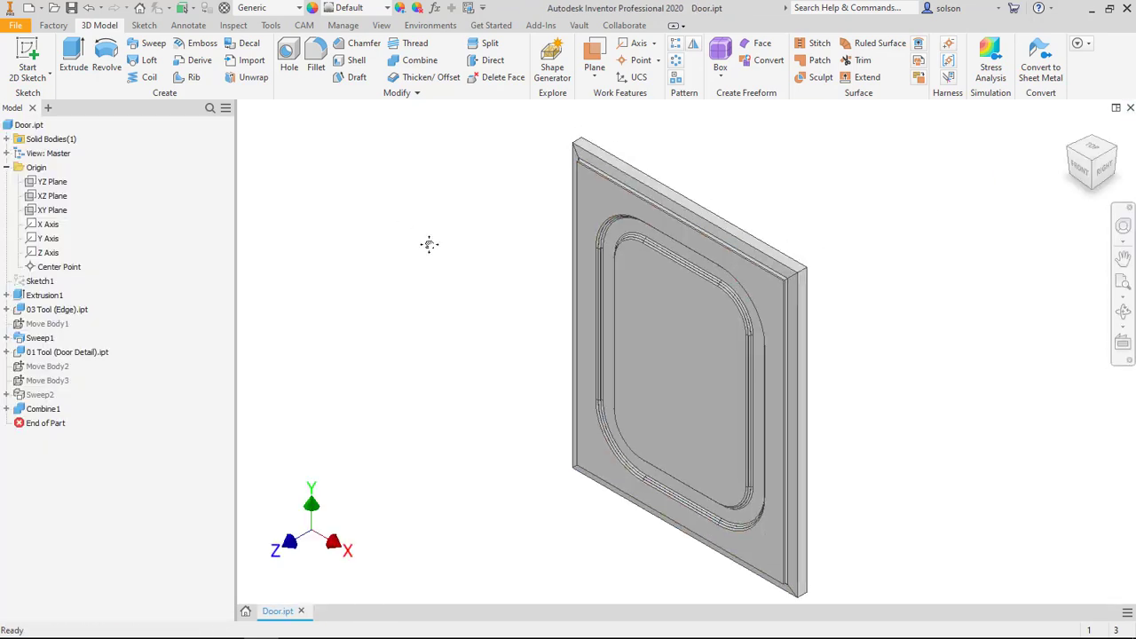
pyautogui.click(304, 26)
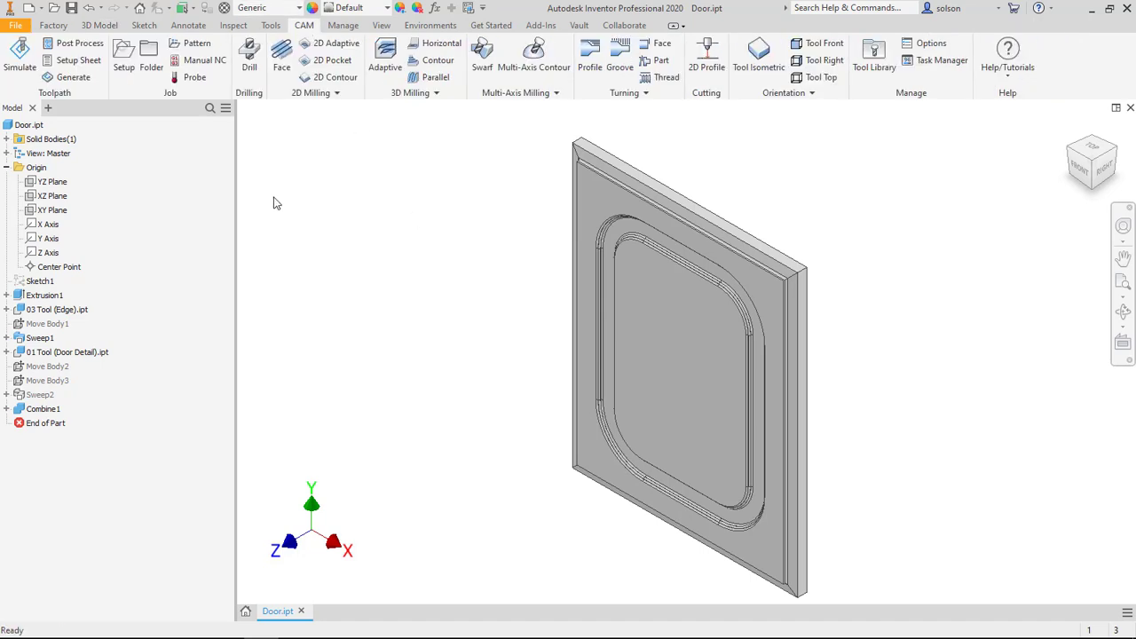
pyautogui.click(127, 58)
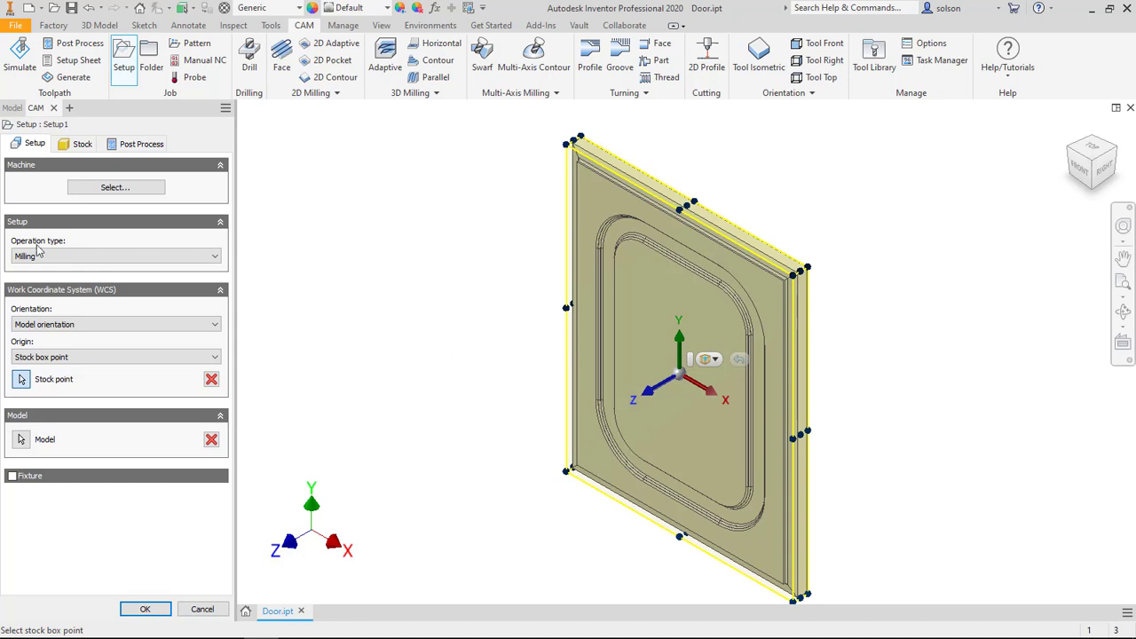
pyautogui.click(28, 383)
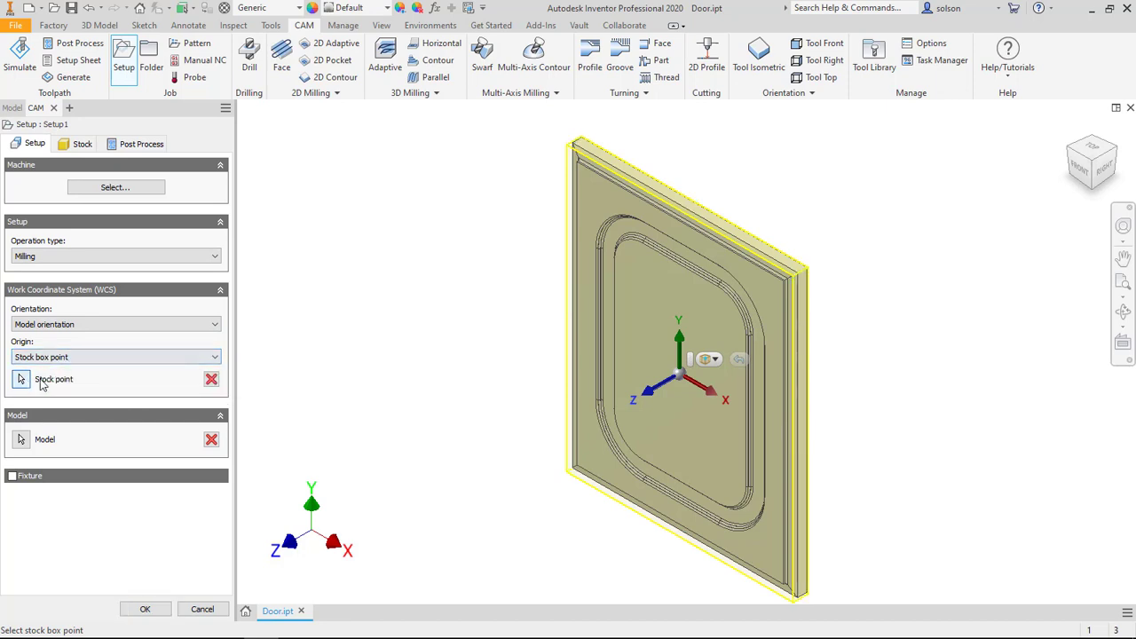
pyautogui.click(212, 379)
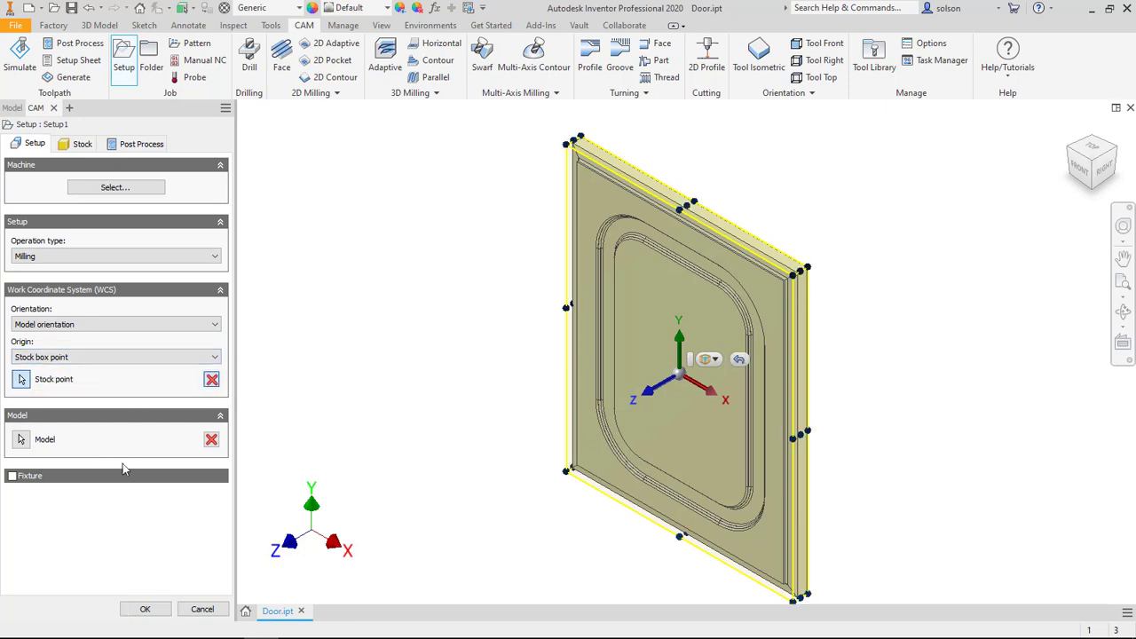
pyautogui.keyDown('shift'); pyautogui.moveTo(426, 450); pyautogui.dragTo(465, 346, button='middle'); pyautogui.keyUp('shift')
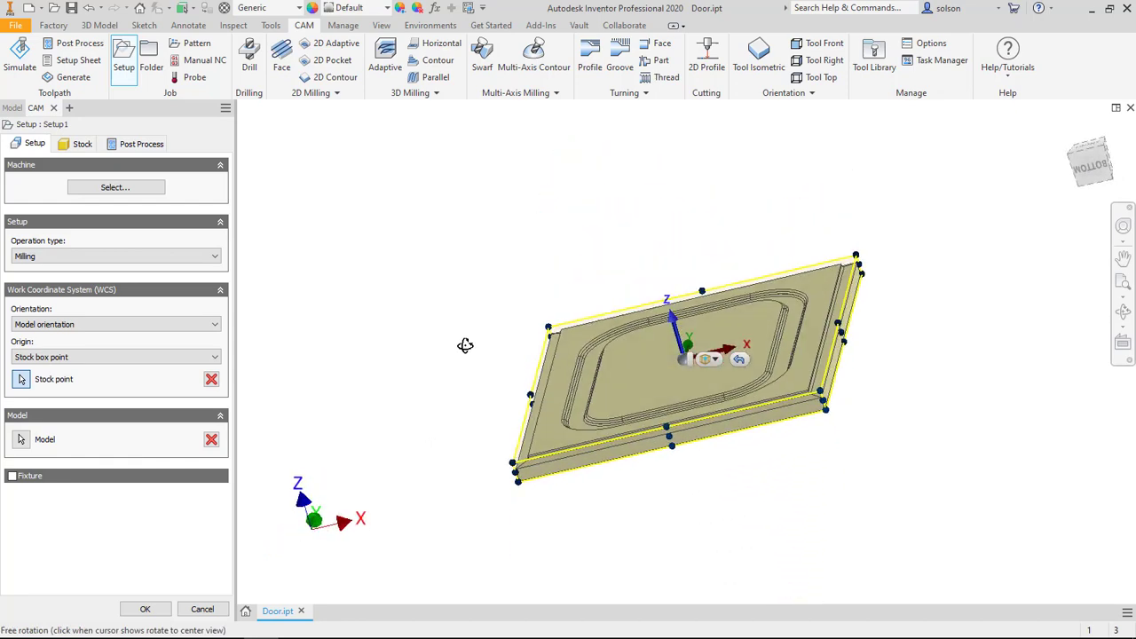
pyautogui.click(514, 464)
pyautogui.keyDown('shift'); pyautogui.moveTo(455, 254); pyautogui.dragTo(472, 288, button='middle'); pyautogui.keyUp('shift')
pyautogui.moveTo(325, 329); pyautogui.dragTo(343, 234, button='middle')
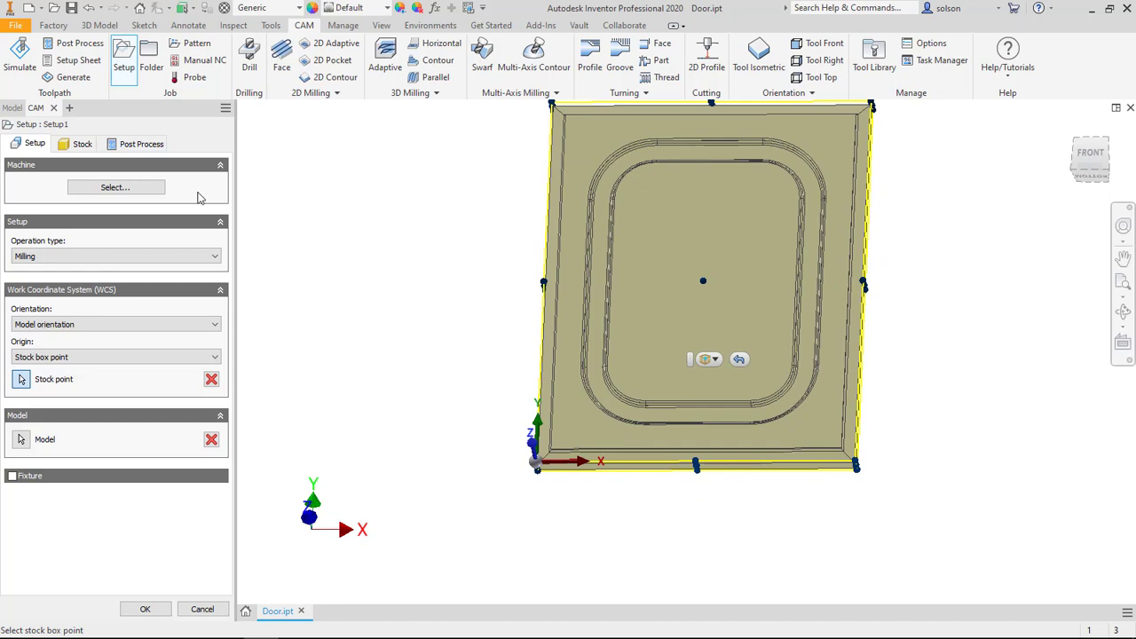
# Set the setup's stock side offset and top offset to 0 and accept the setup
pyautogui.click(88, 146)
pyautogui.moveTo(337, 191); pyautogui.dragTo(362, 222, button='middle')
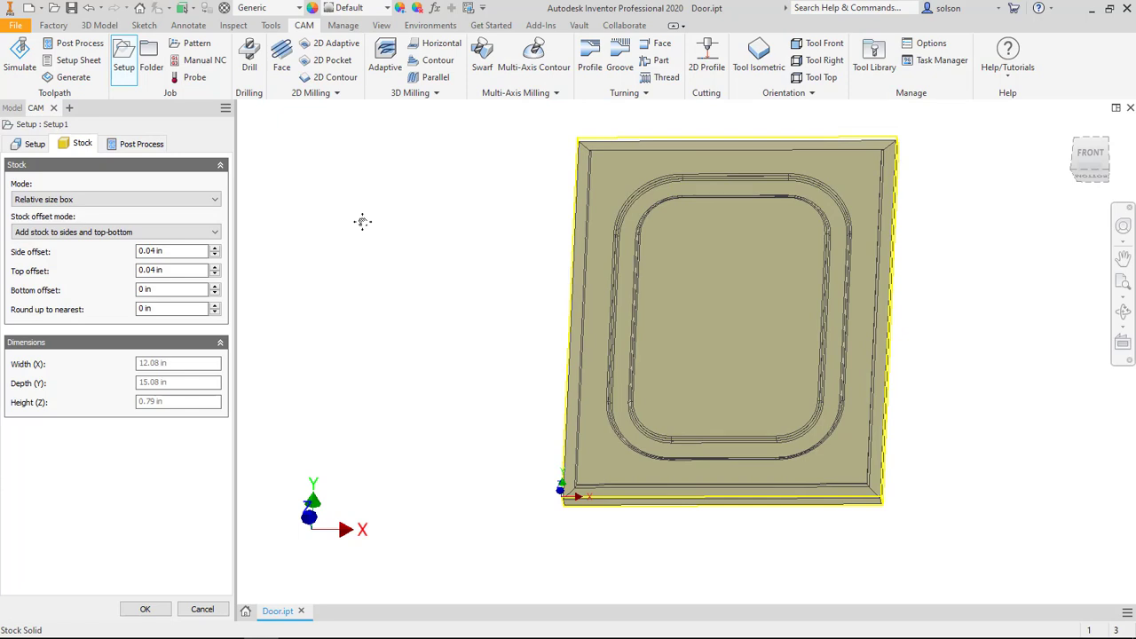
pyautogui.moveTo(175, 252); pyautogui.dragTo(131, 270)
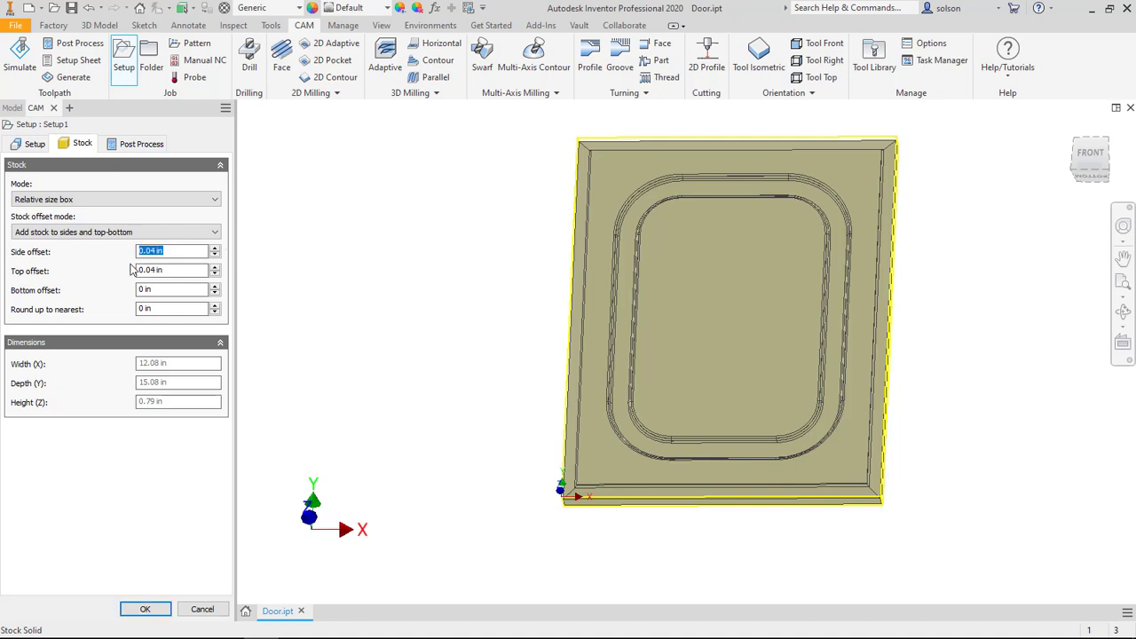
pyautogui.write('0')
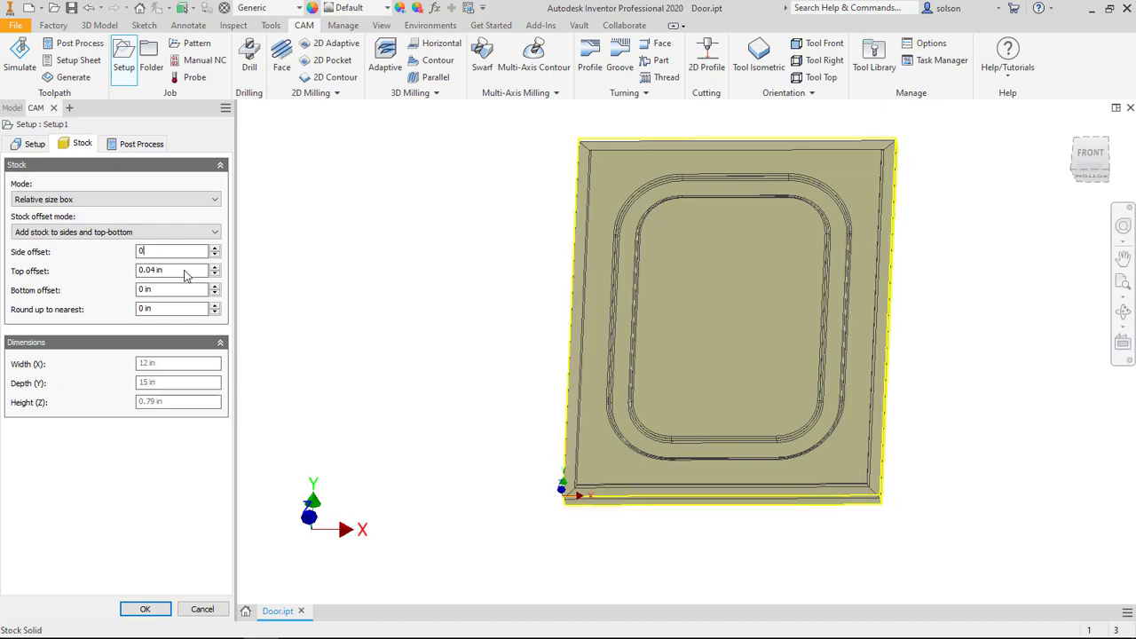
pyautogui.click(182, 276)
pyautogui.moveTo(182, 275); pyautogui.dragTo(113, 293)
pyautogui.write('0')
pyautogui.click(145, 609)
# Start a 2D Contour operation and, while choosing its tool, create a library named It's A CAD World under My Libraries
pyautogui.keyDown('shift'); pyautogui.moveTo(449, 363); pyautogui.dragTo(528, 299, button='middle'); pyautogui.keyUp('shift')
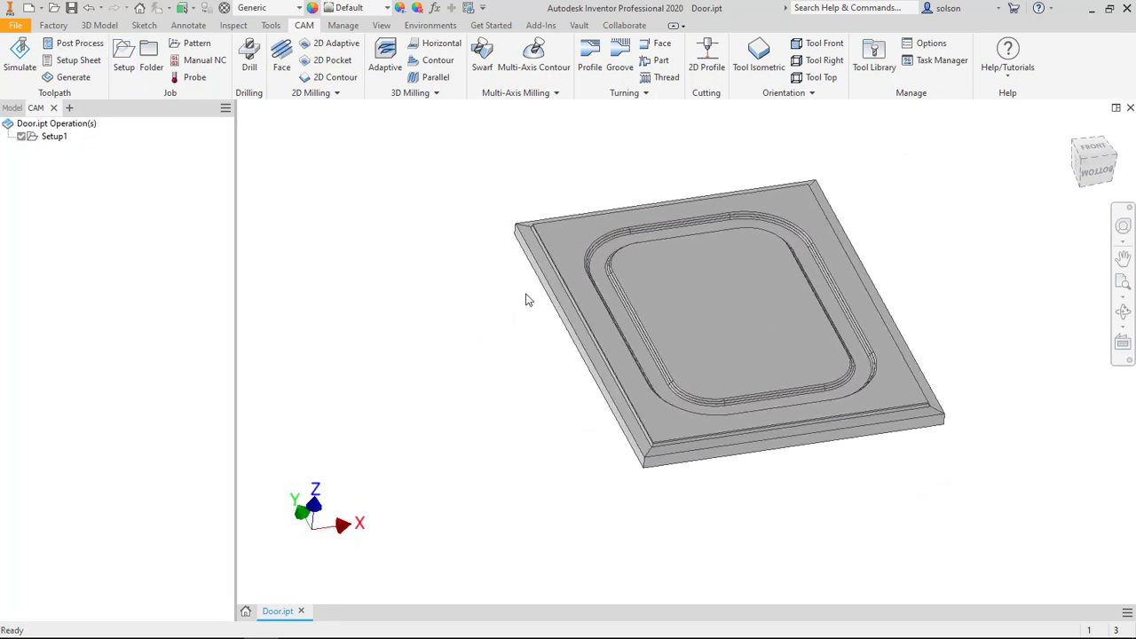
pyautogui.scroll(-3, 444, 289)
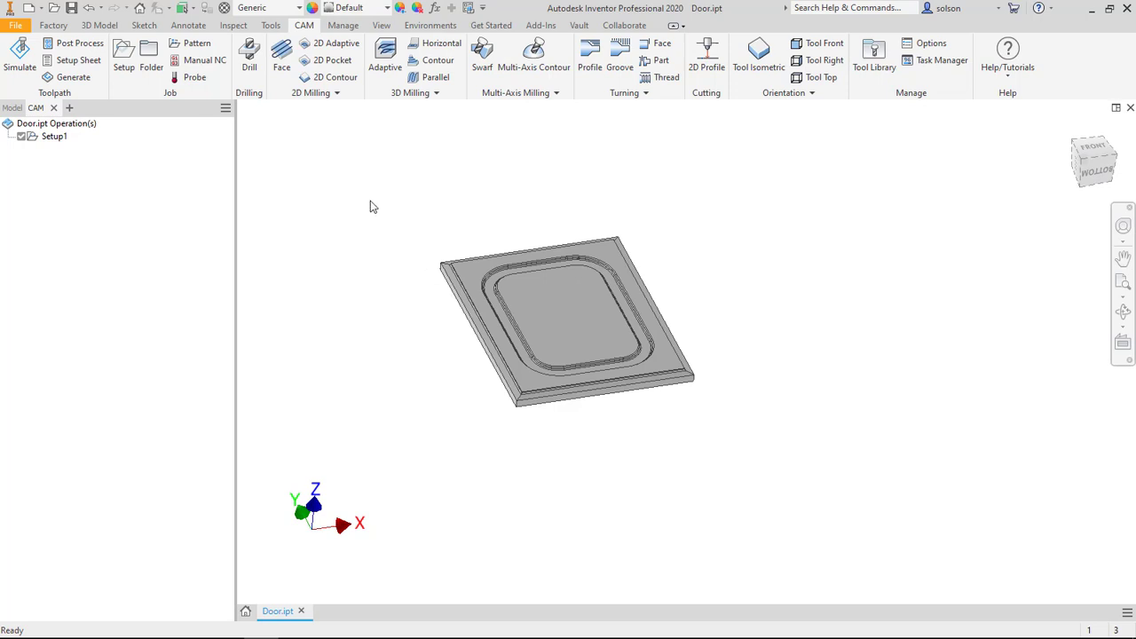
pyautogui.click(346, 82)
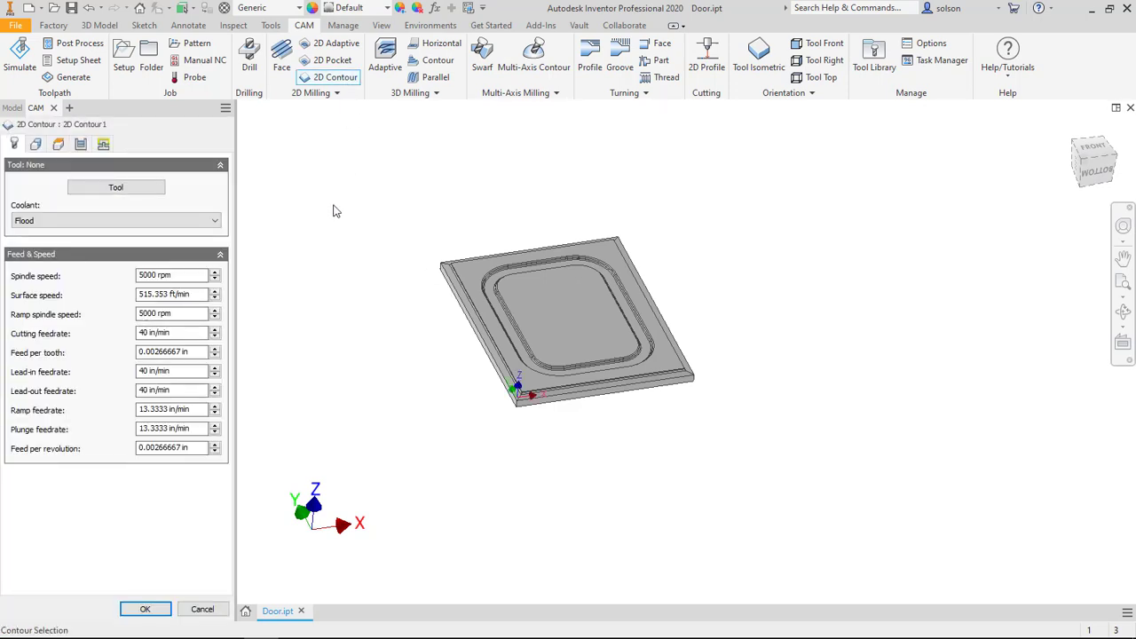
pyautogui.click(144, 188)
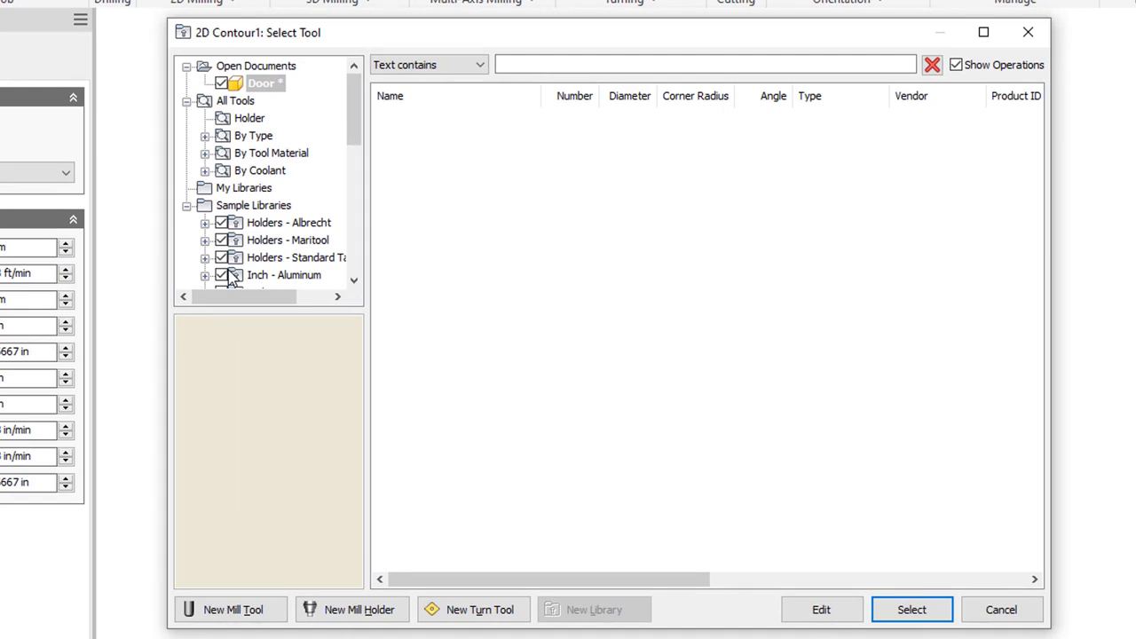
pyautogui.click(233, 191)
pyautogui.rightClick(232, 196)
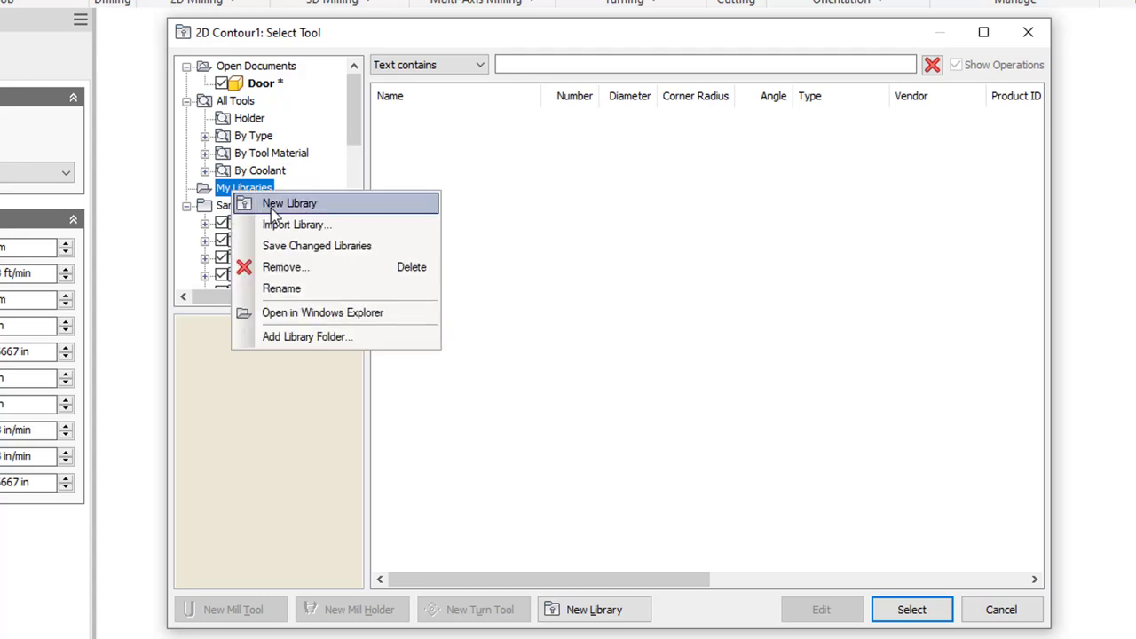
pyautogui.click(272, 203)
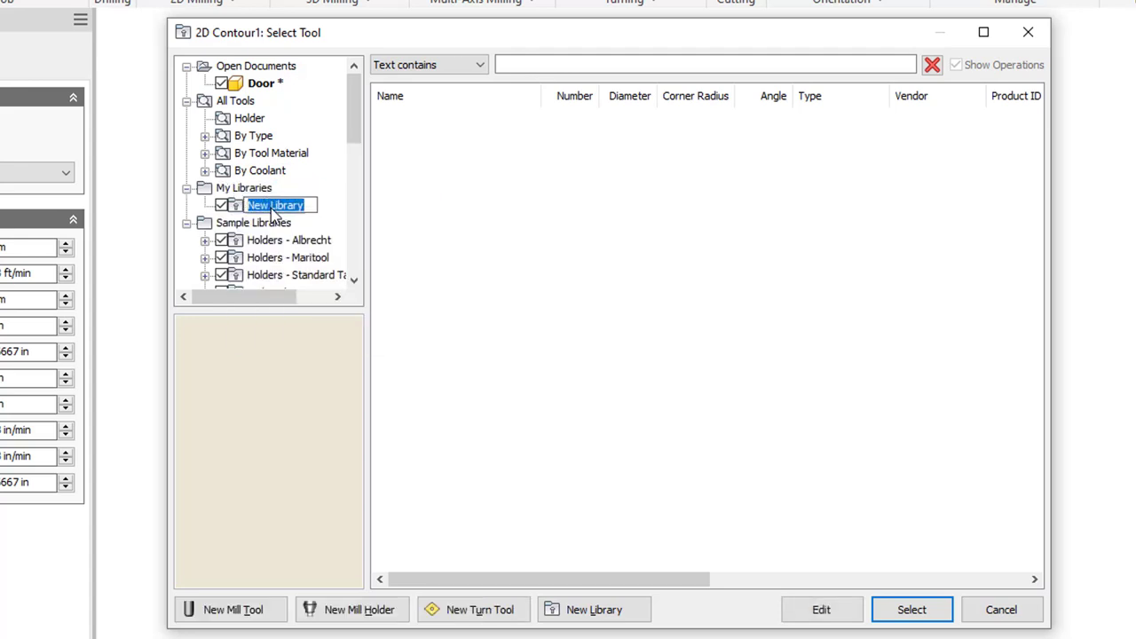
pyautogui.write("It's A")
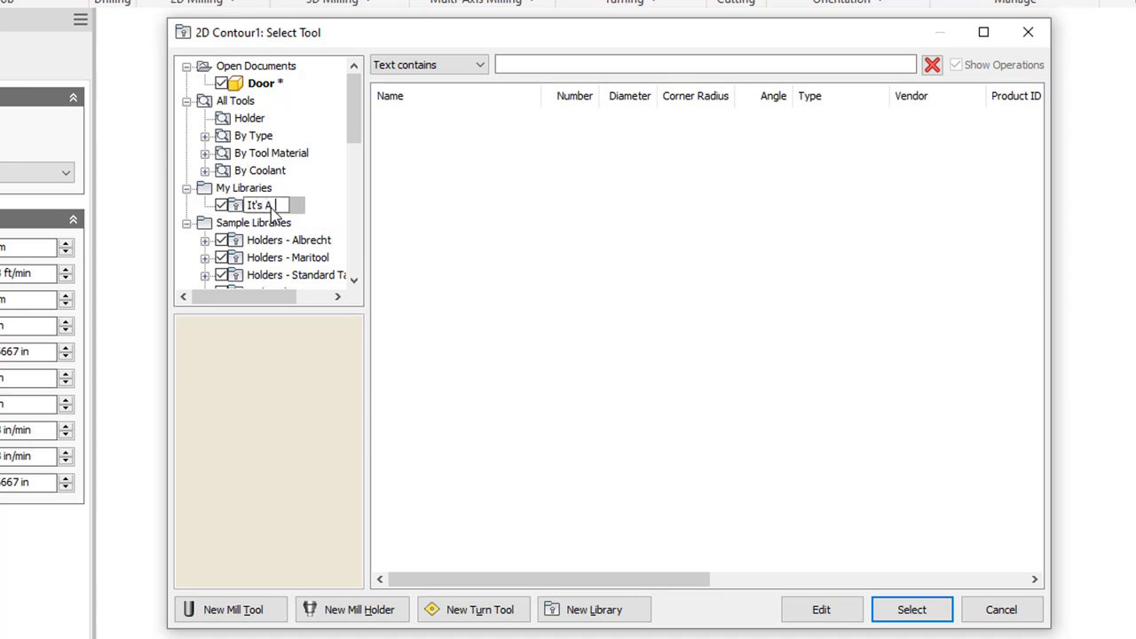
pyautogui.write(' CAD World')
pyautogui.press('Return')
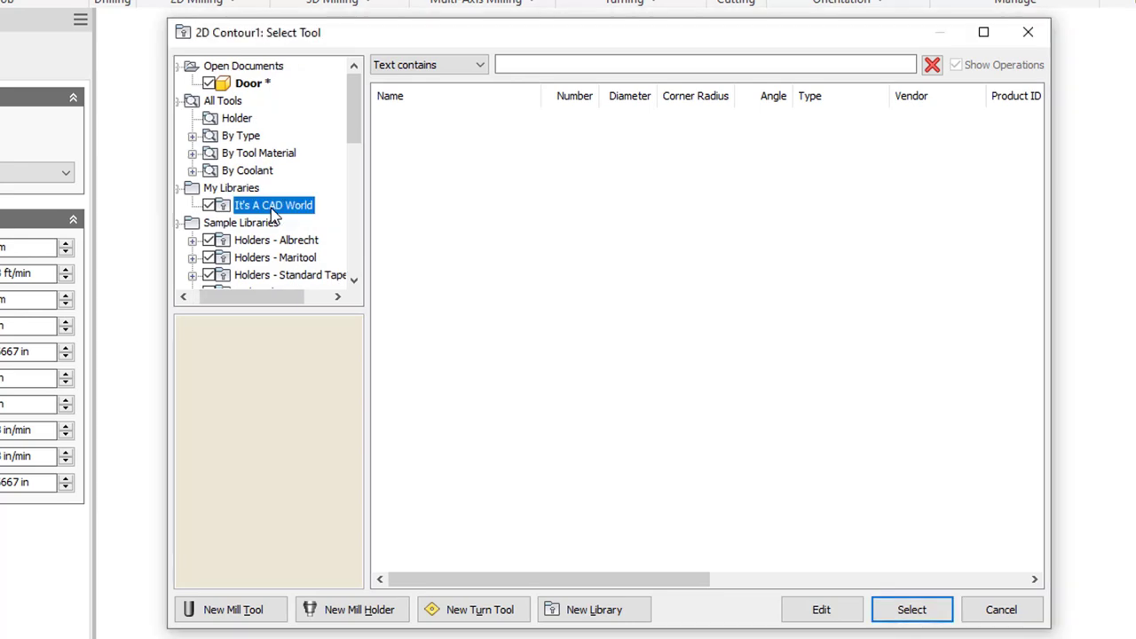
# Add a new mill tool to the It's A CAD World library with number 3, description Edge Tool and coolant Disabled
pyautogui.rightClick(271, 209)
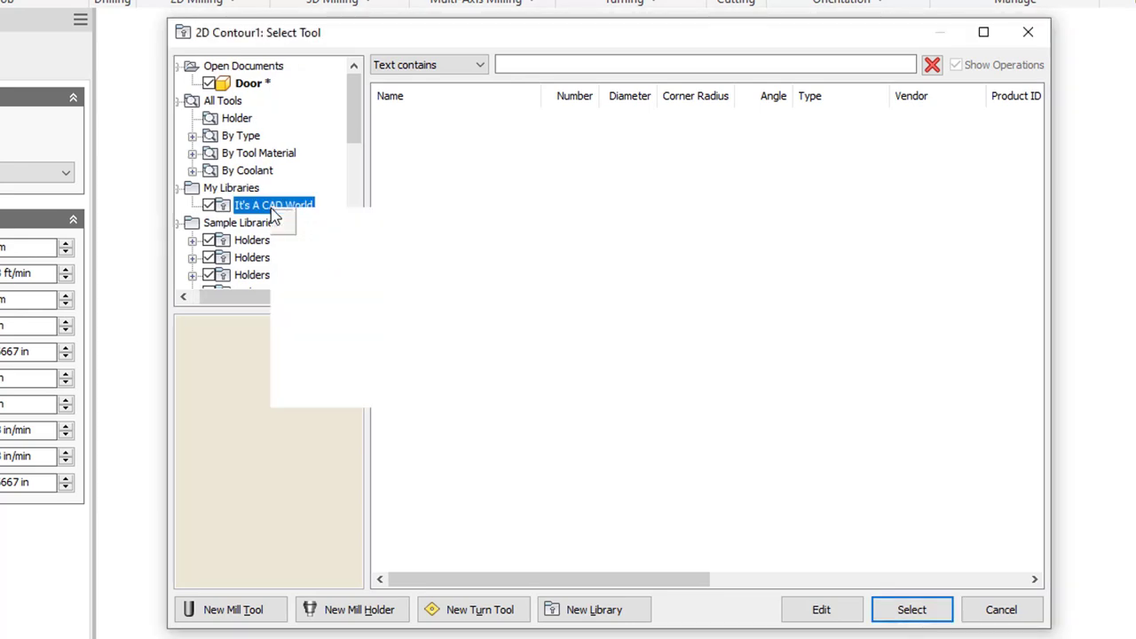
pyautogui.click(317, 229)
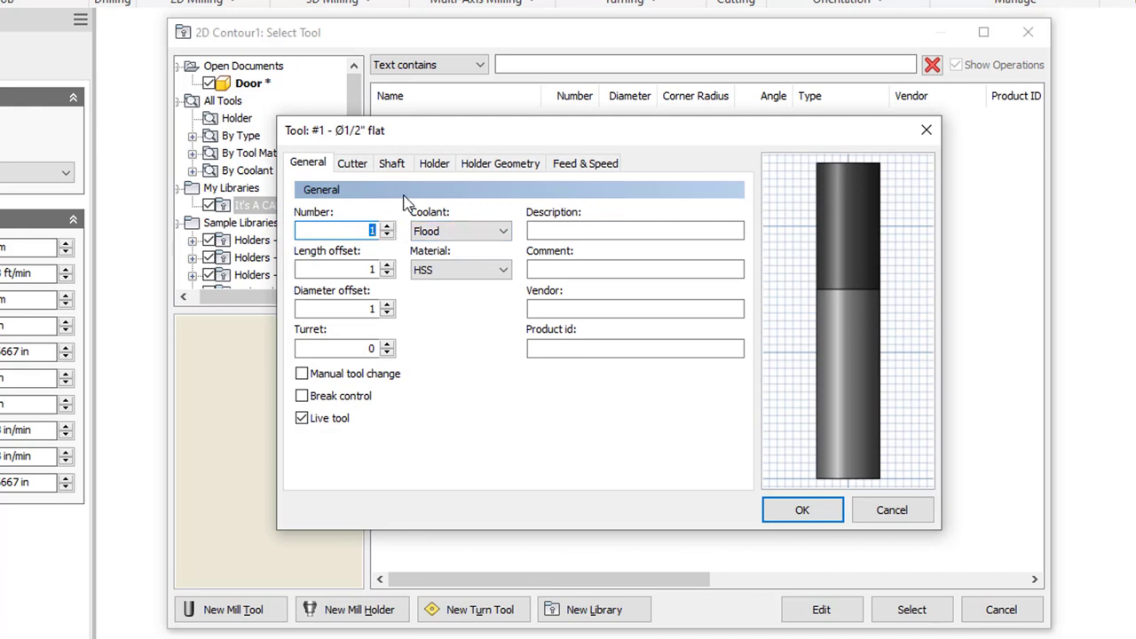
pyautogui.write('03')
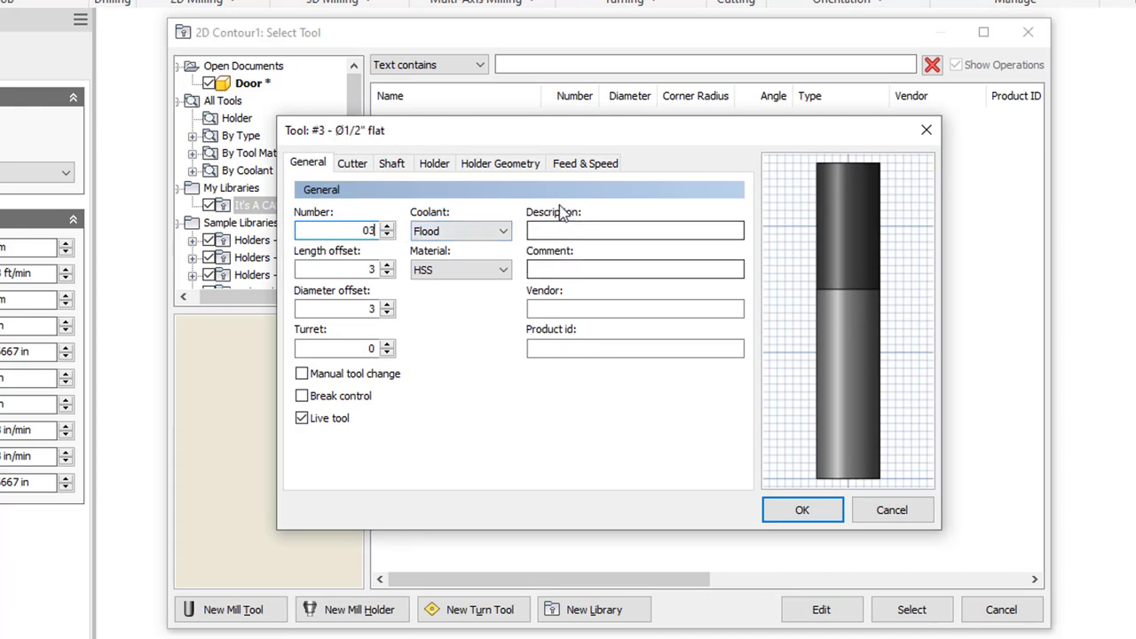
pyautogui.click(562, 232)
pyautogui.write('E')
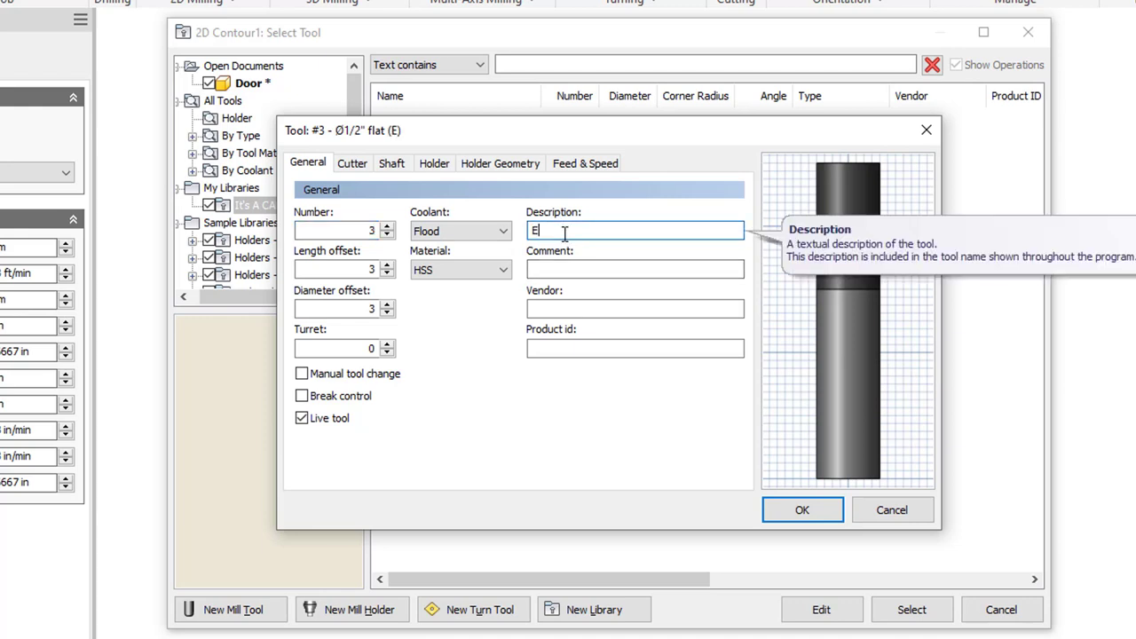
pyautogui.write('dge Tool')
pyautogui.click(494, 231)
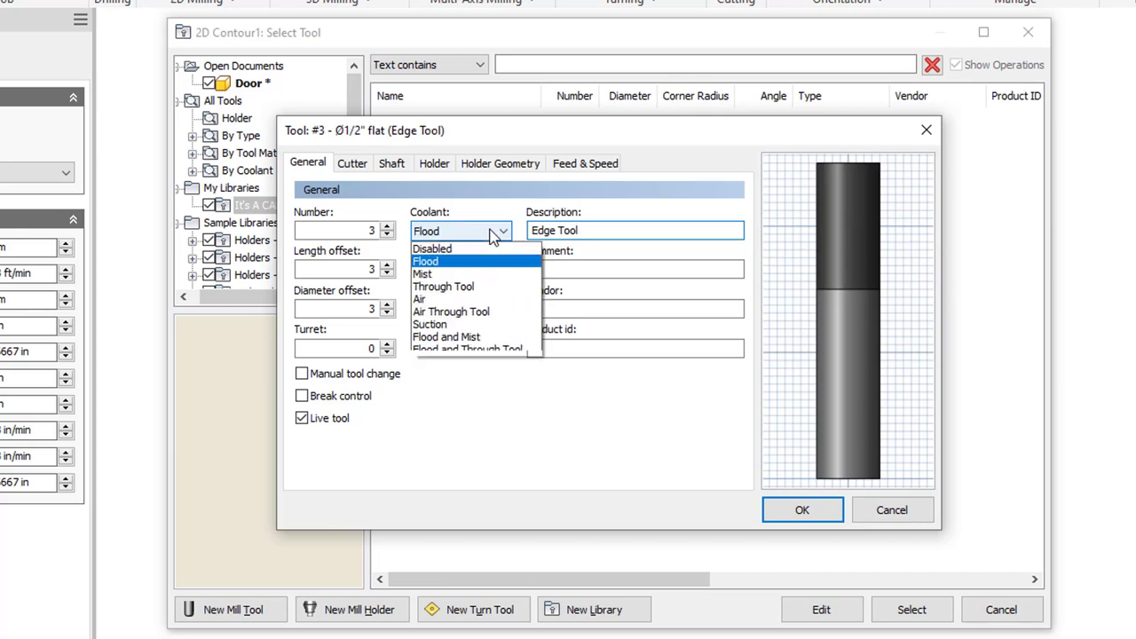
pyautogui.click(463, 246)
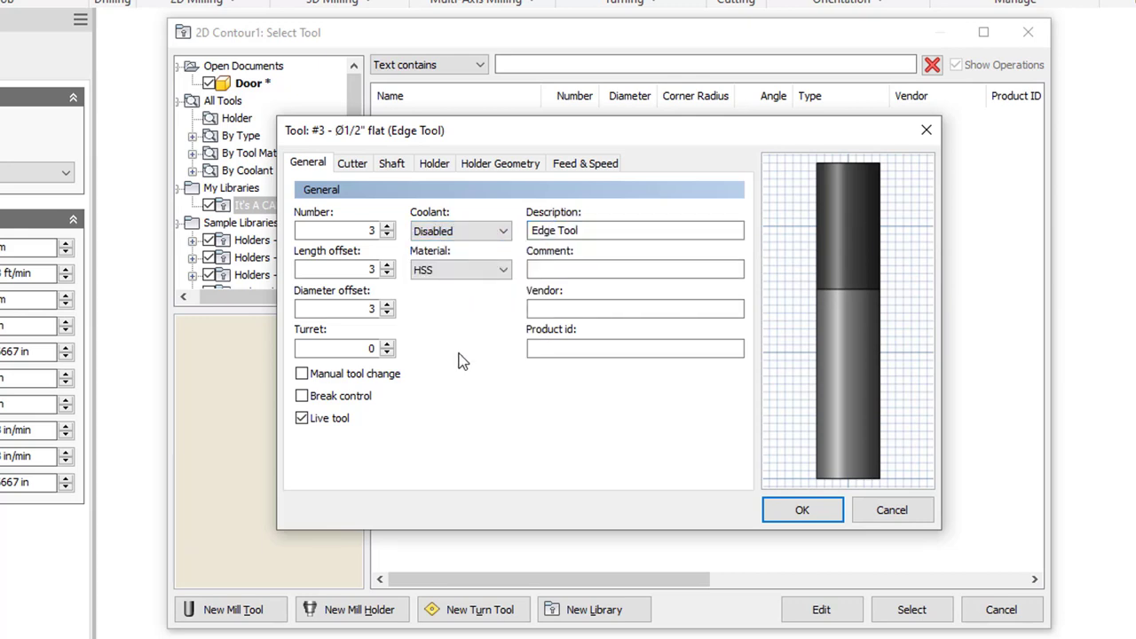
# Set the Edge Tool's cutter type to Form Mill and import its shape from 03 Tool (Edge).ipt in the Tools folder
pyautogui.click(352, 165)
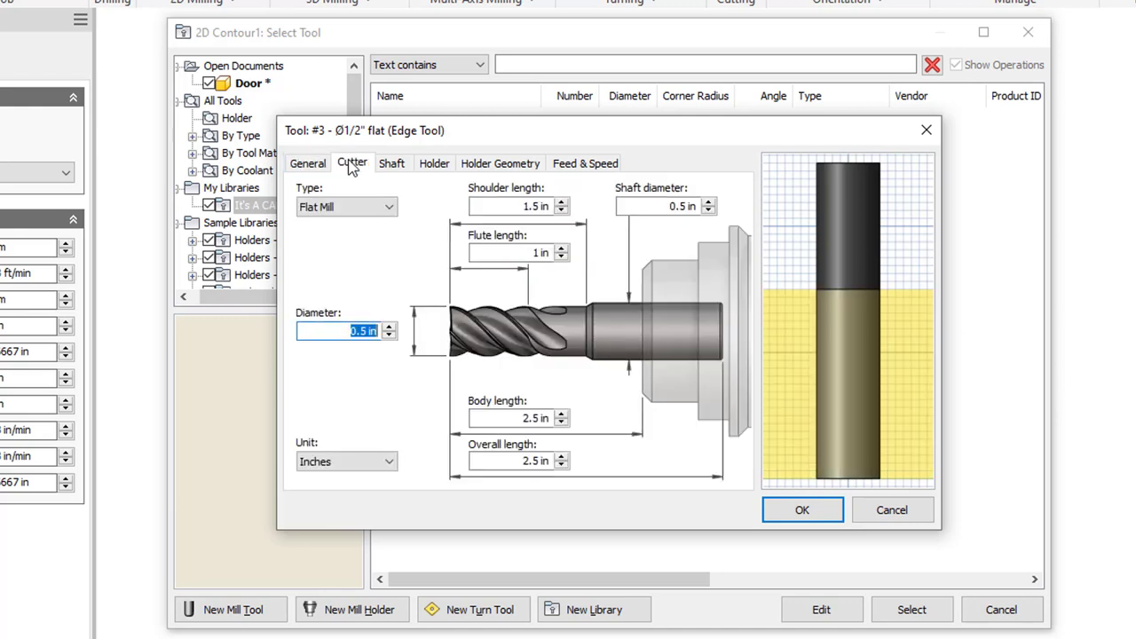
pyautogui.click(391, 209)
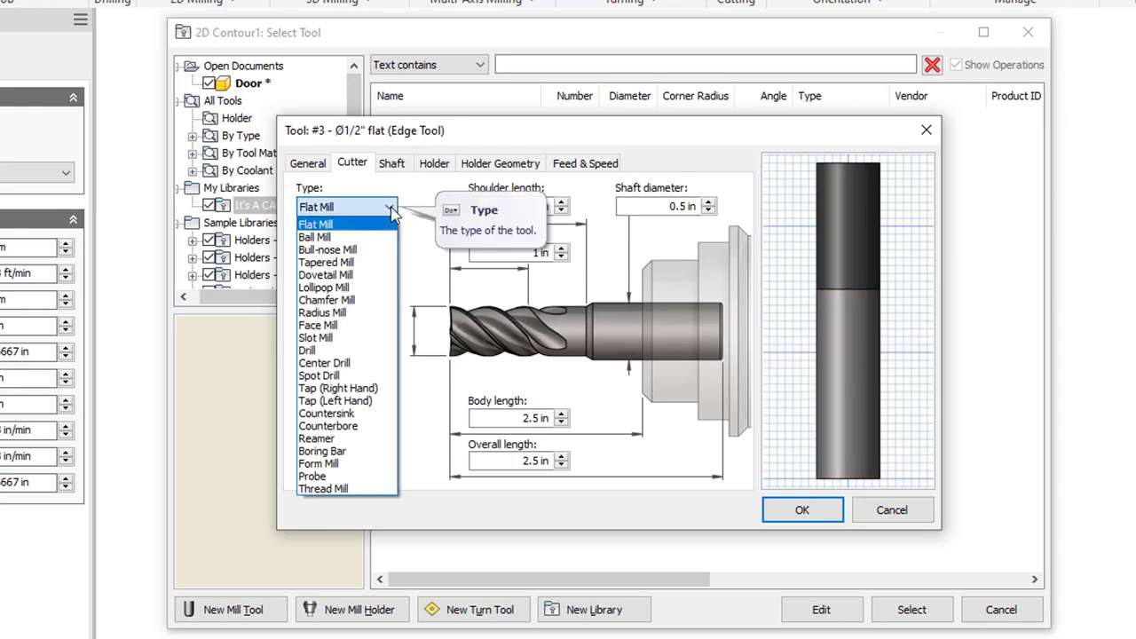
pyautogui.click(369, 464)
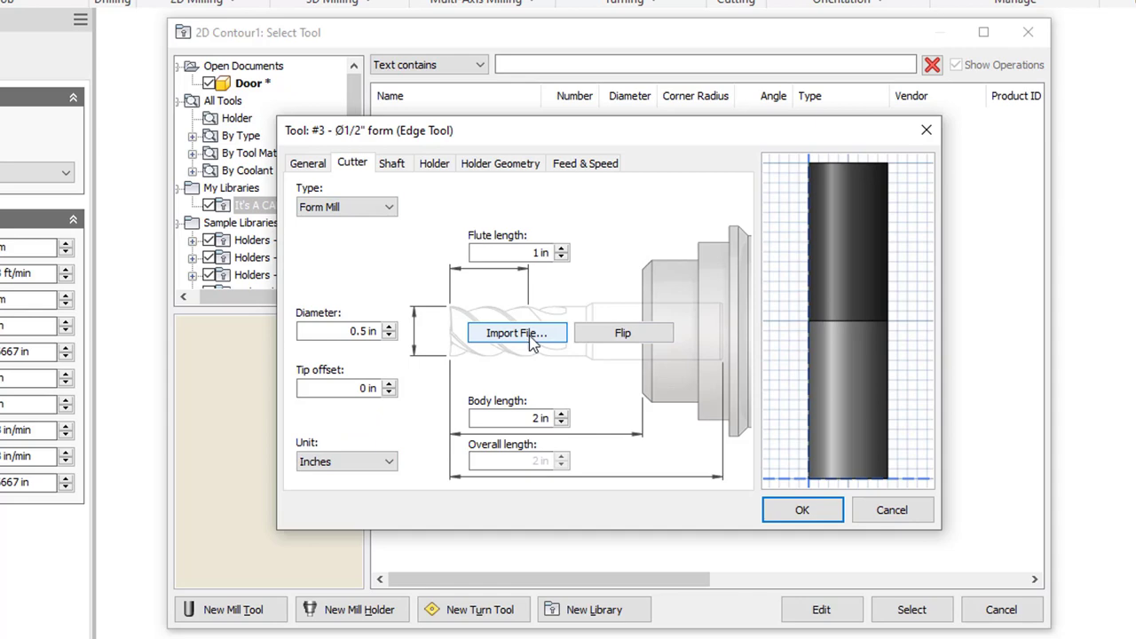
pyautogui.click(482, 331)
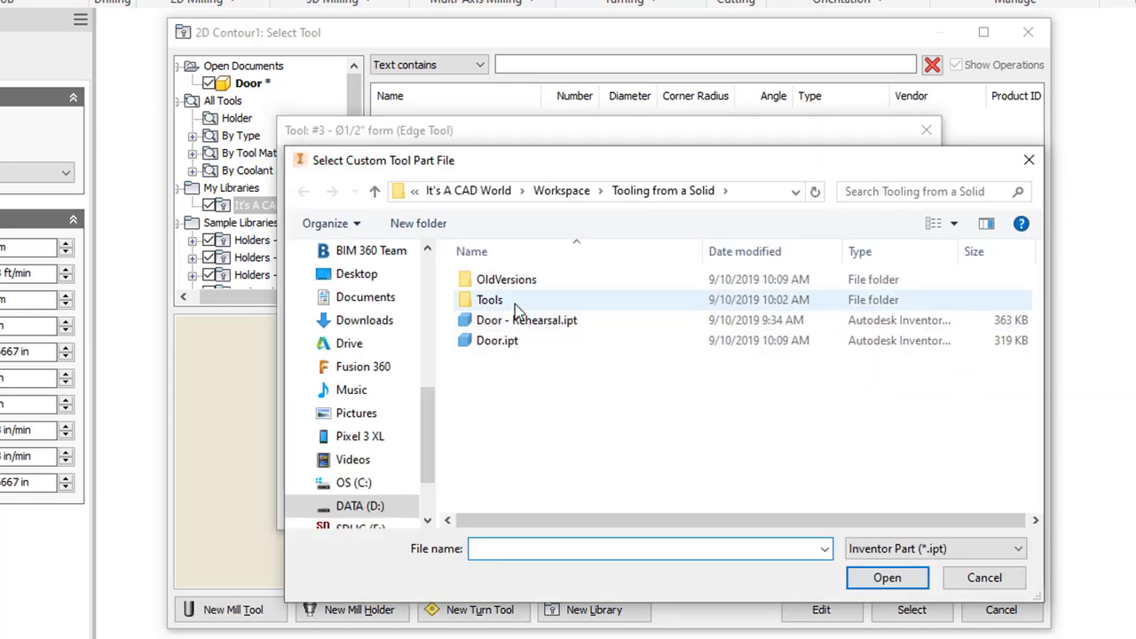
pyautogui.doubleClick(504, 301)
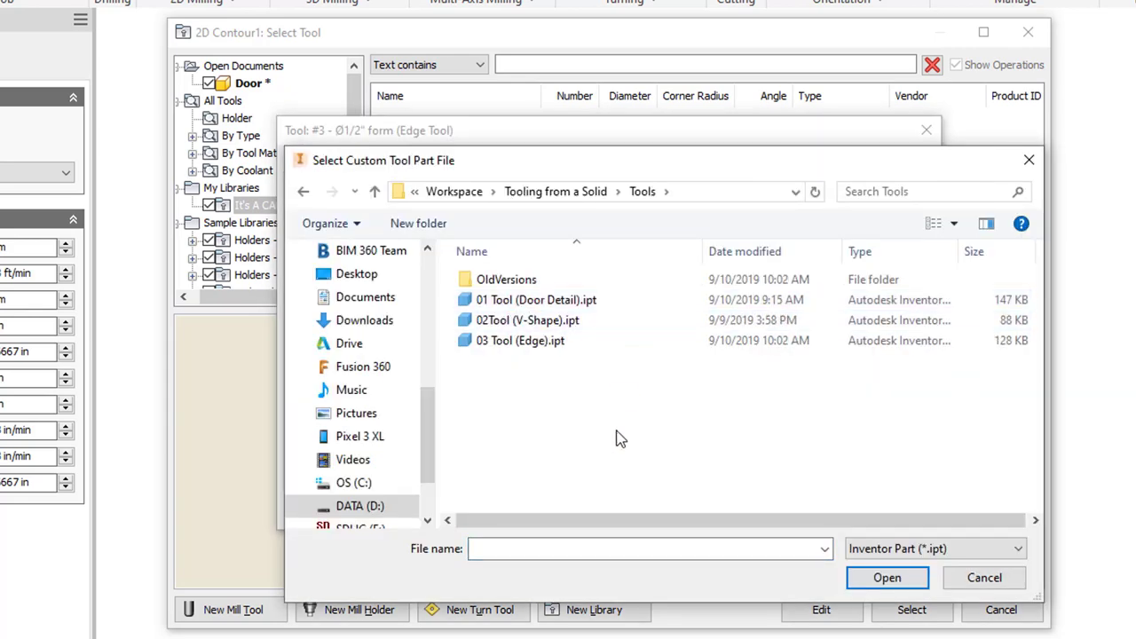
pyautogui.click(504, 342)
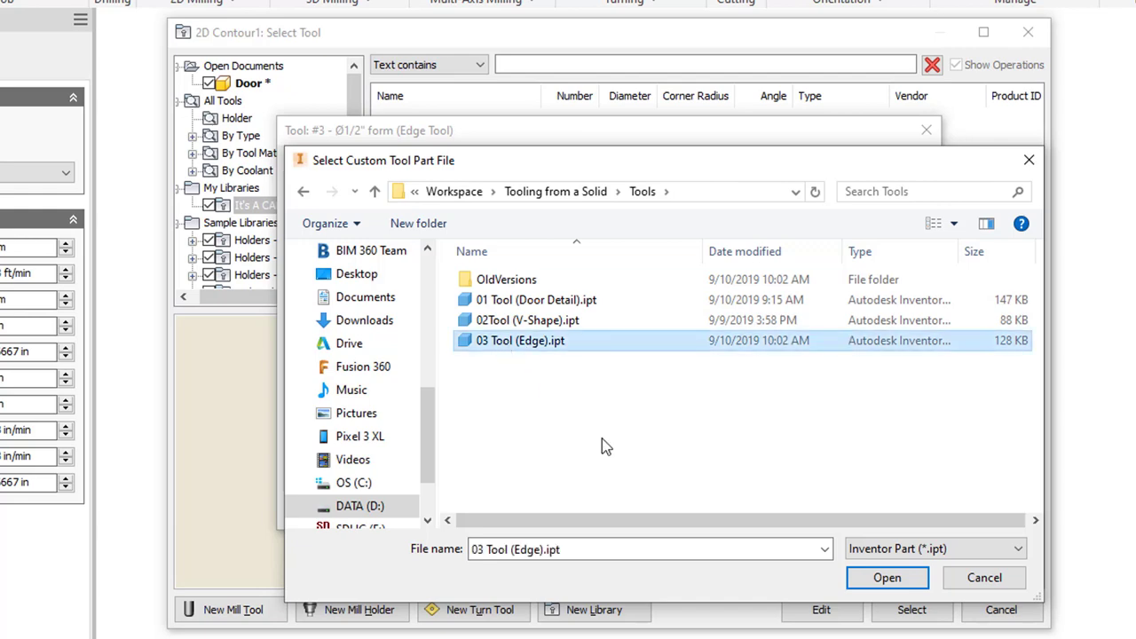
pyautogui.click(875, 584)
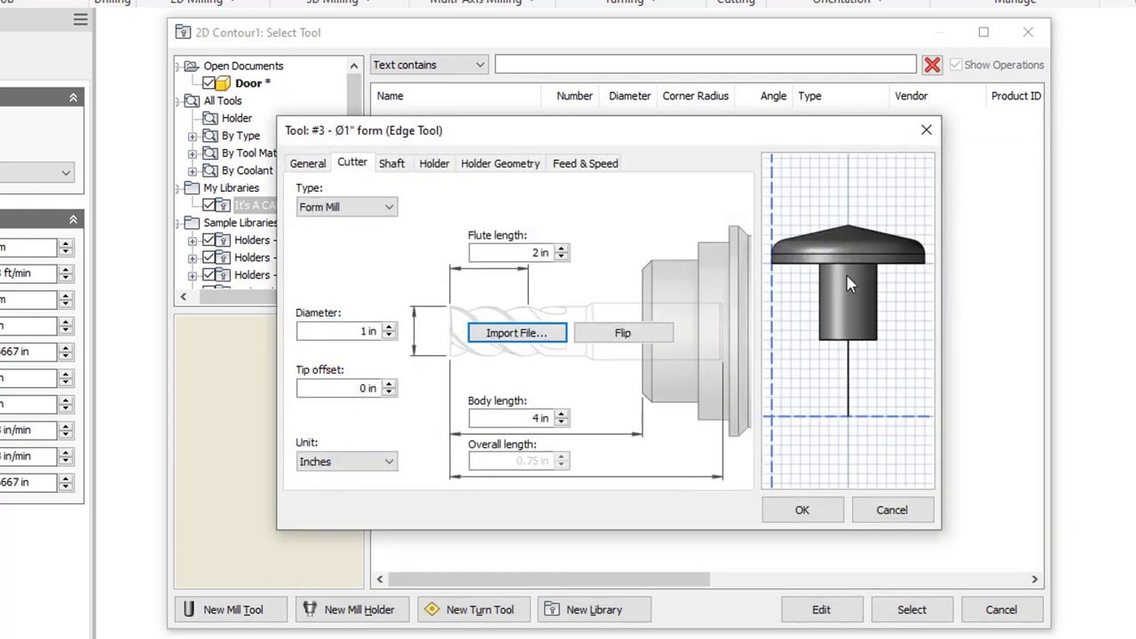
# Flip the imported cutter profile, keep its unit in inches, and assign the saved Edge Tool to the 2D Contour operation
pyautogui.click(623, 334)
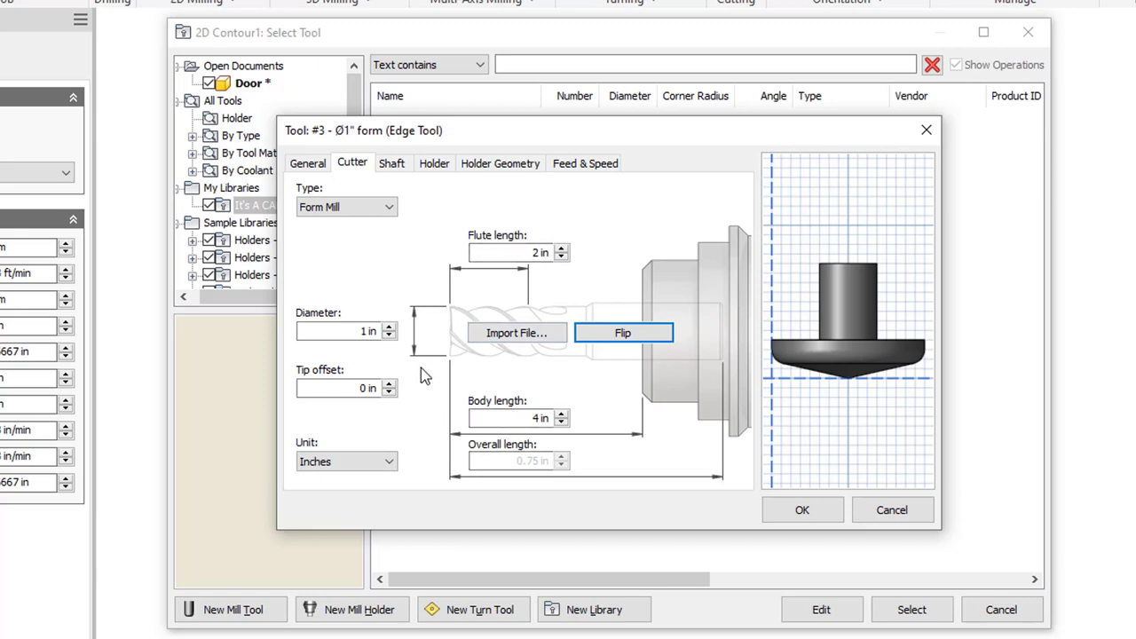
pyautogui.click(391, 462)
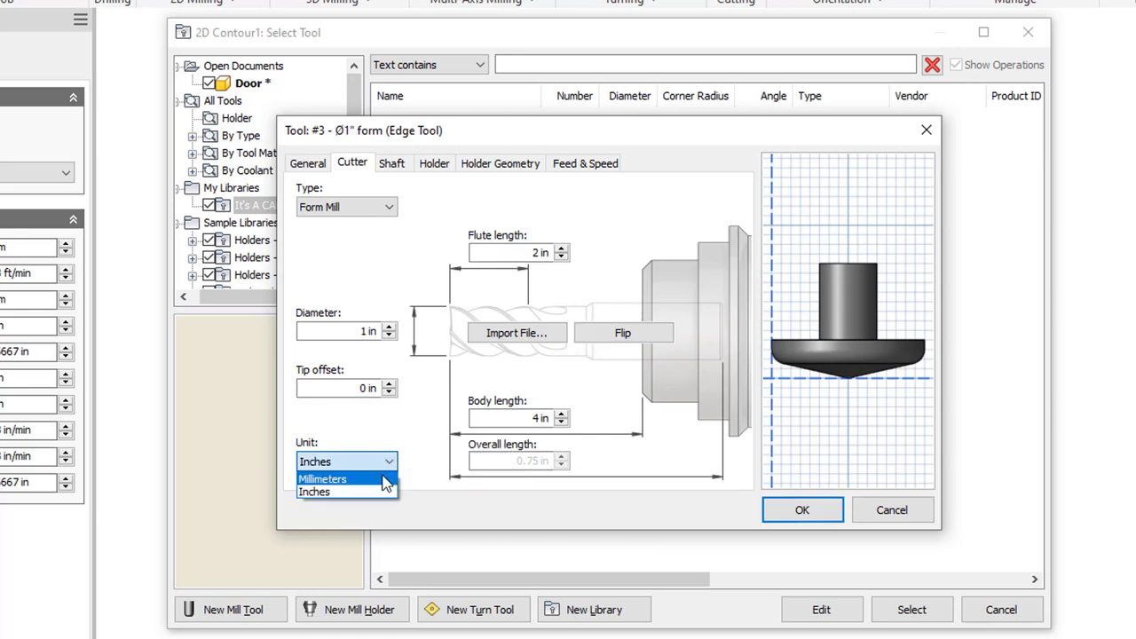
pyautogui.click(322, 492)
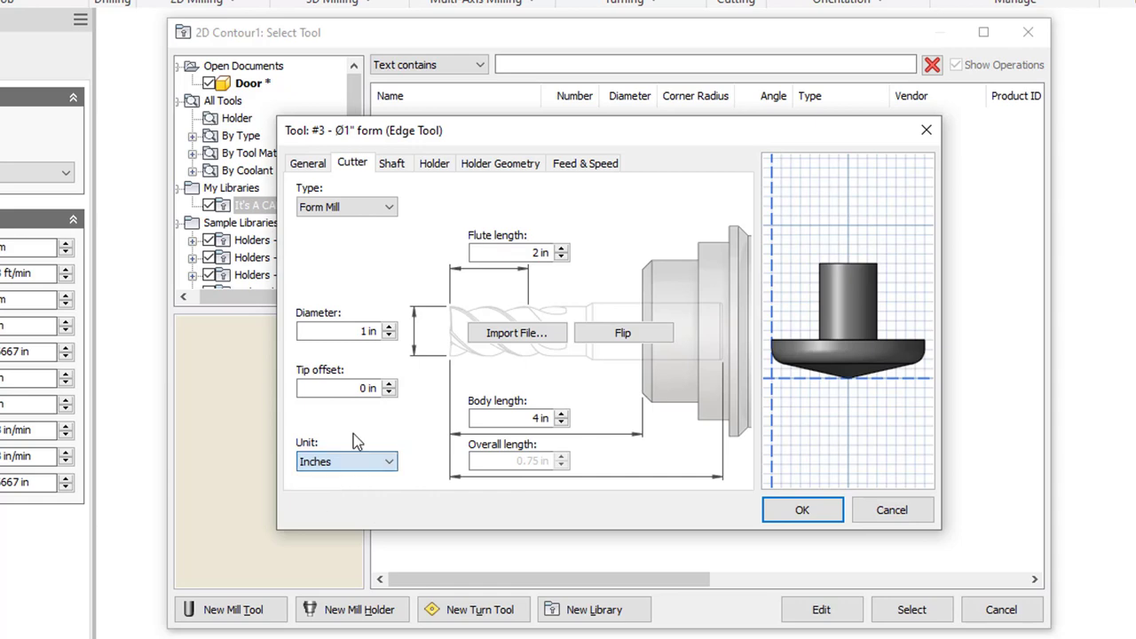
pyautogui.click(803, 510)
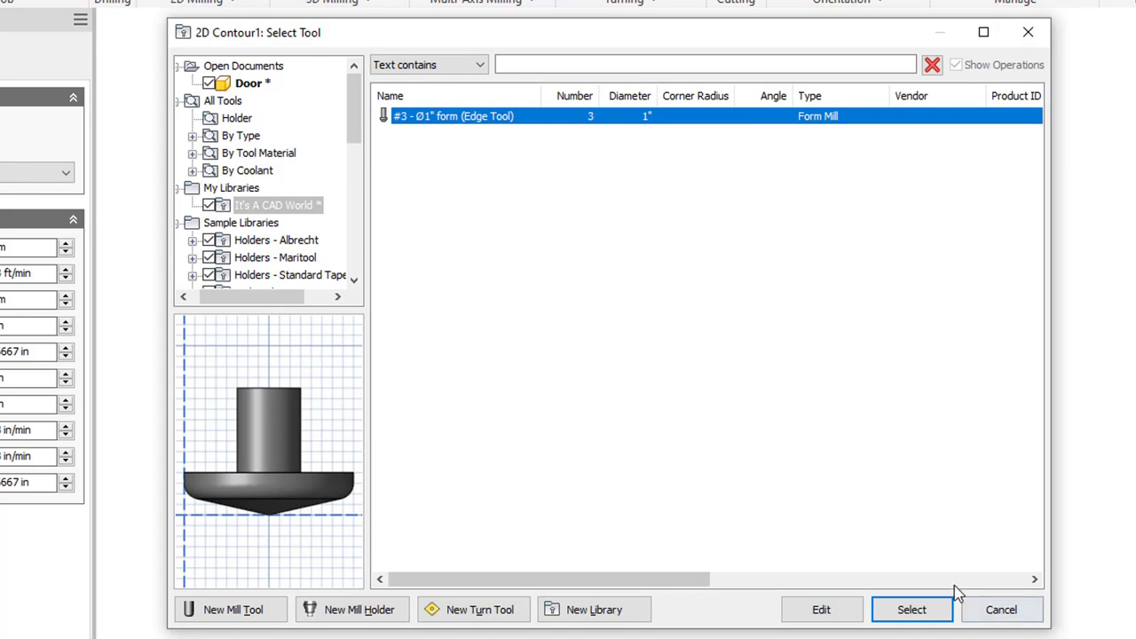
pyautogui.click(918, 611)
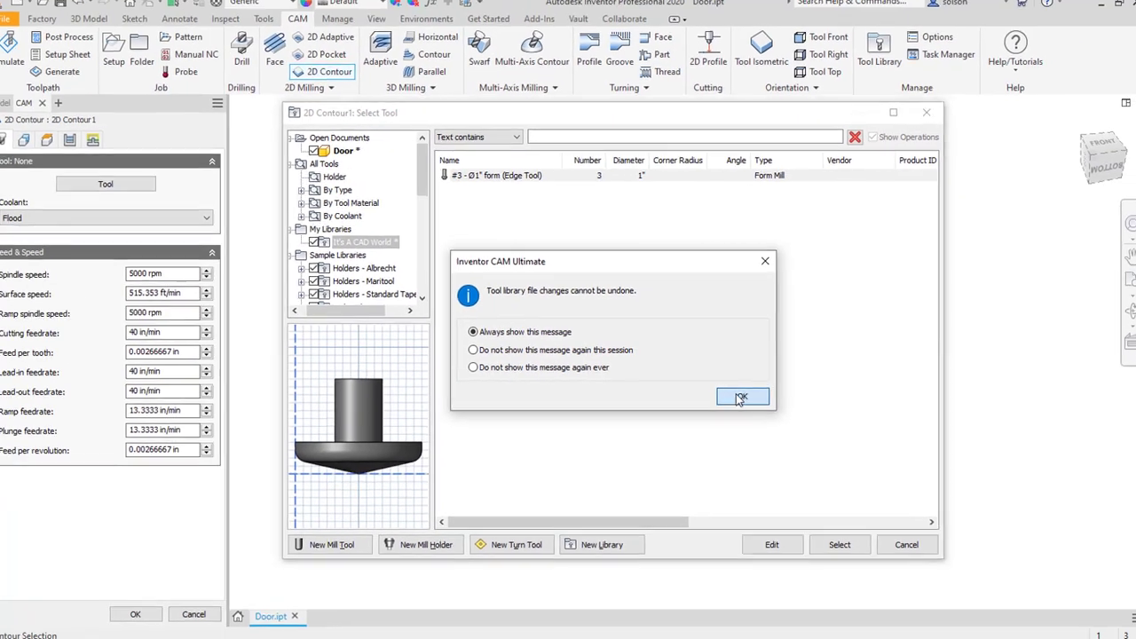
pyautogui.click(780, 411)
pyautogui.click(504, 278)
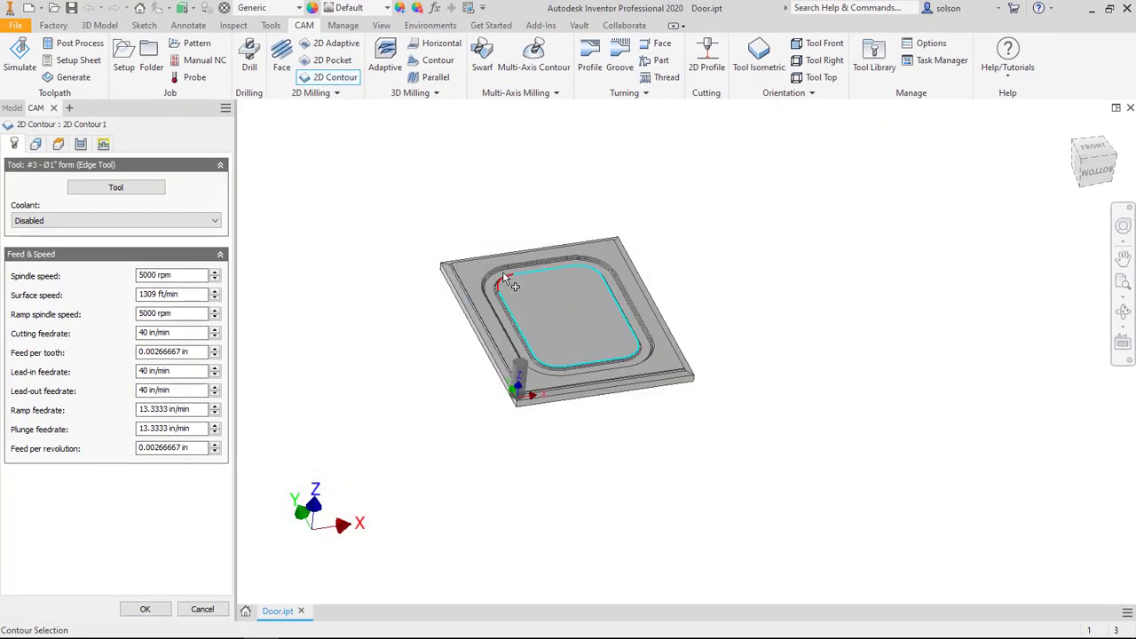
# Select the perimeter edge loop of the door's raised top face as the contour geometry
pyautogui.click(36, 147)
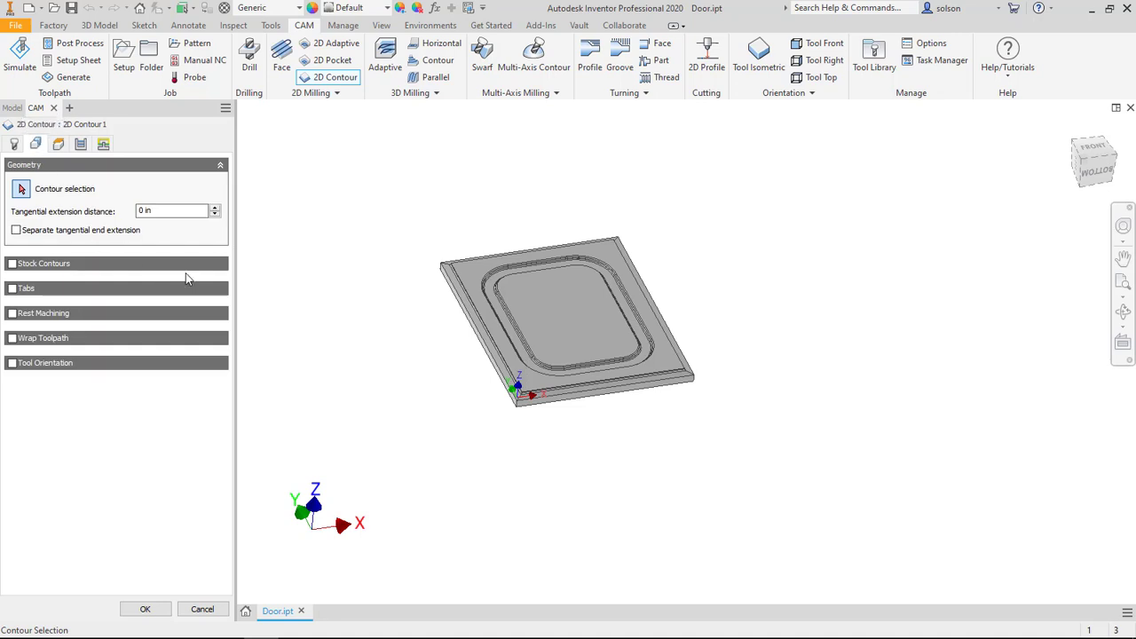
pyautogui.keyDown('shift'); pyautogui.moveTo(435, 313); pyautogui.dragTo(440, 287, button='middle'); pyautogui.keyUp('shift')
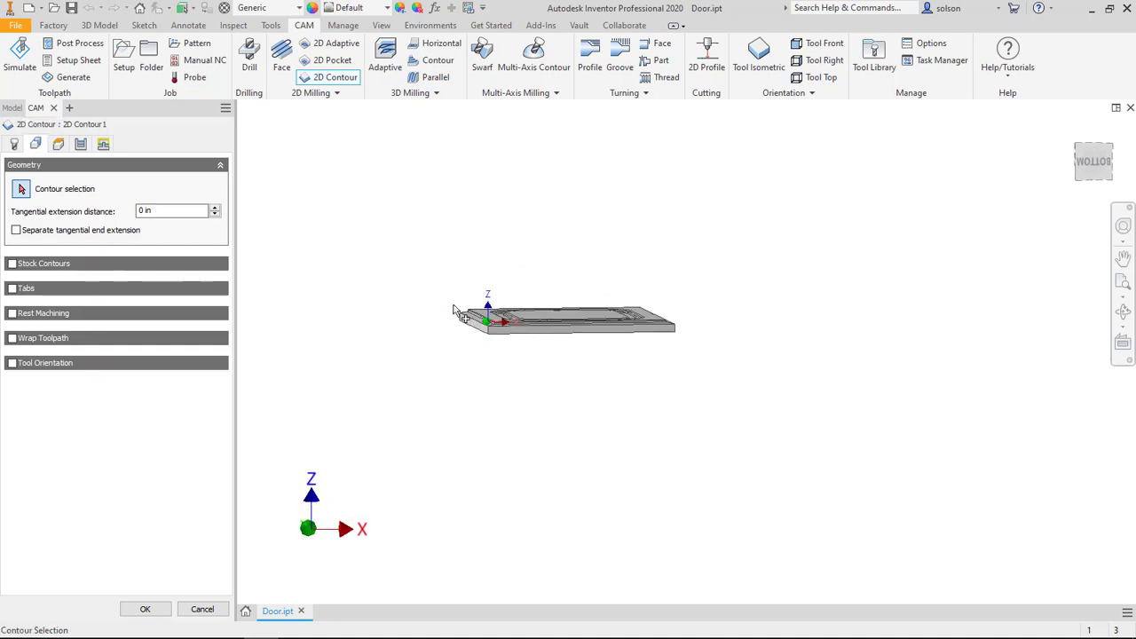
pyautogui.scroll(3, 456, 304)
pyautogui.scroll(3, 457, 301)
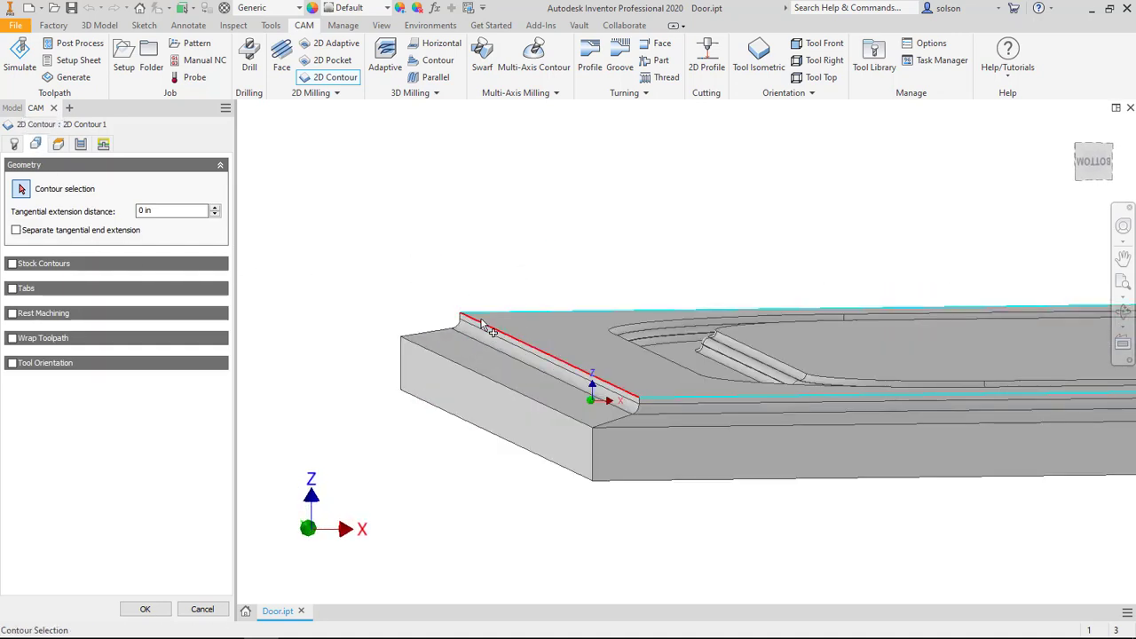
pyautogui.click(481, 318)
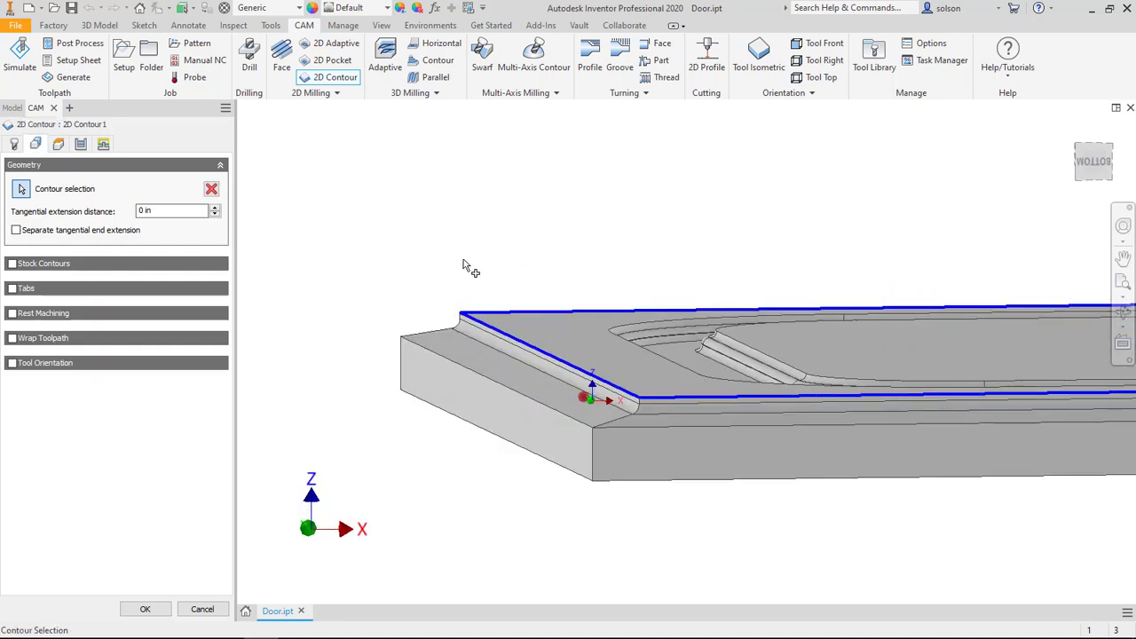
# Set the bottom height to Selection, using the outer edge at the base of the door's edge profile as reference
pyautogui.click(58, 144)
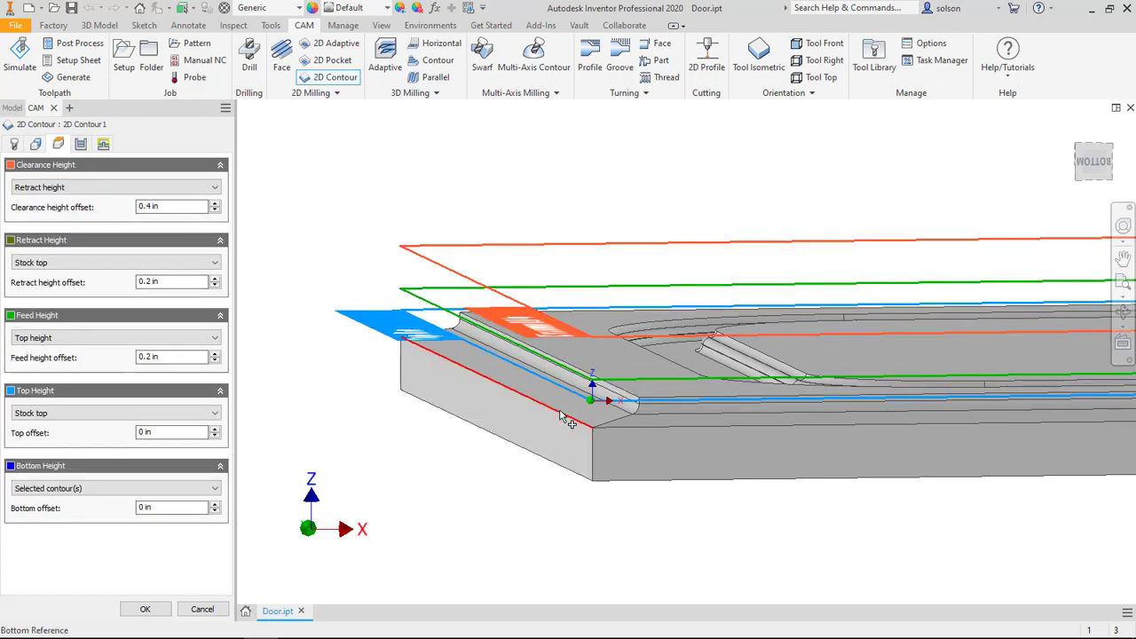
pyautogui.moveTo(331, 288); pyautogui.dragTo(346, 253, button='middle')
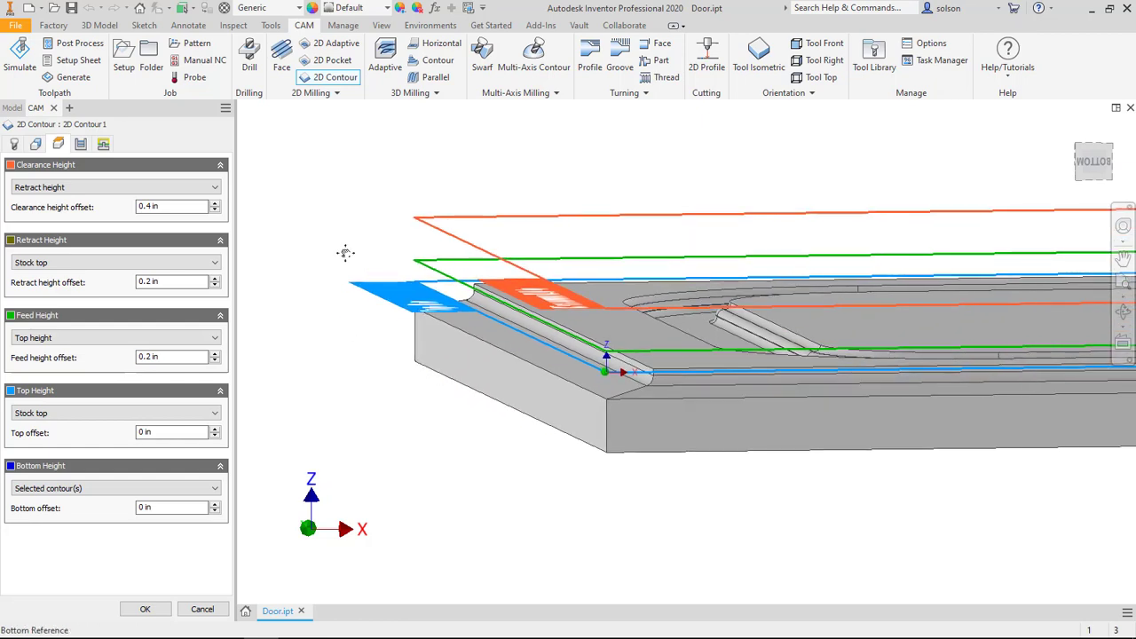
pyautogui.click(213, 488)
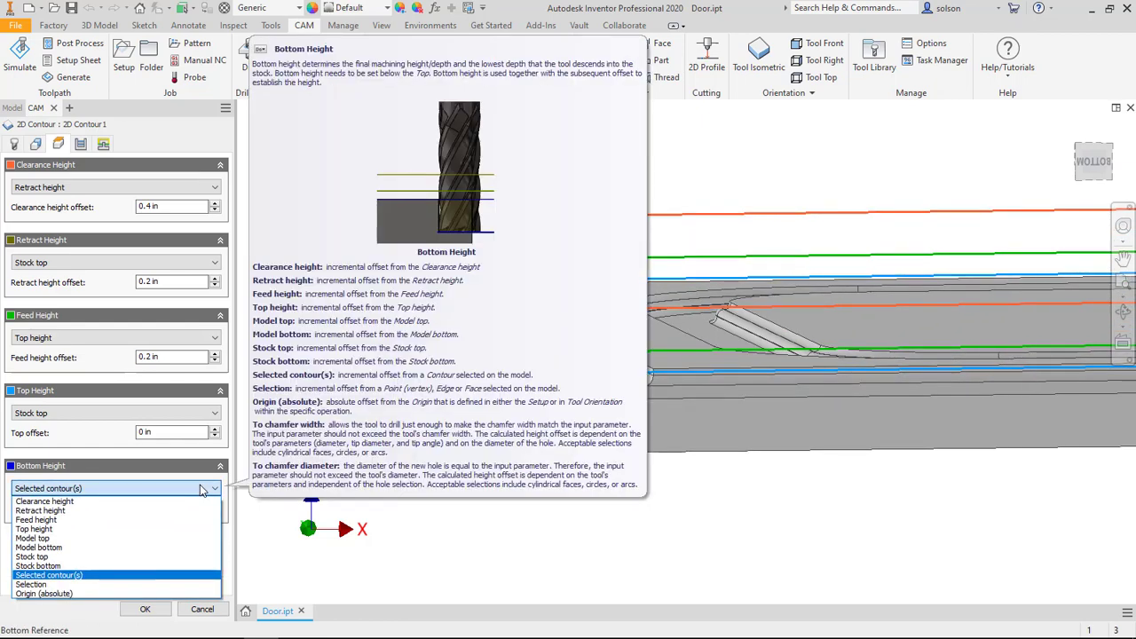
pyautogui.click(31, 584)
pyautogui.click(610, 382)
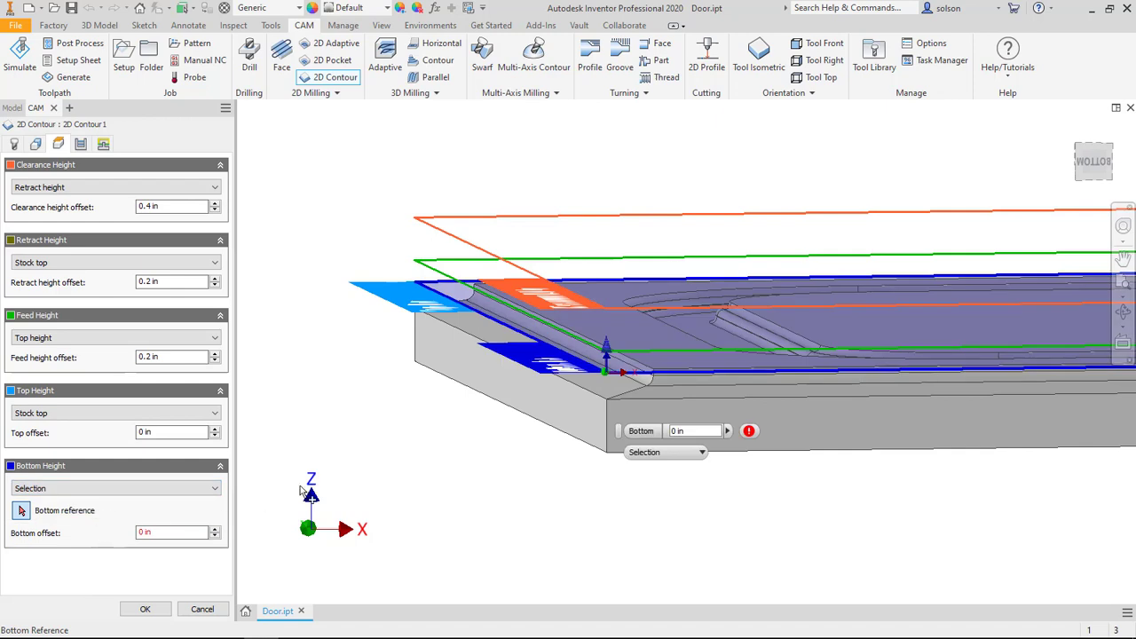
pyautogui.click(625, 401)
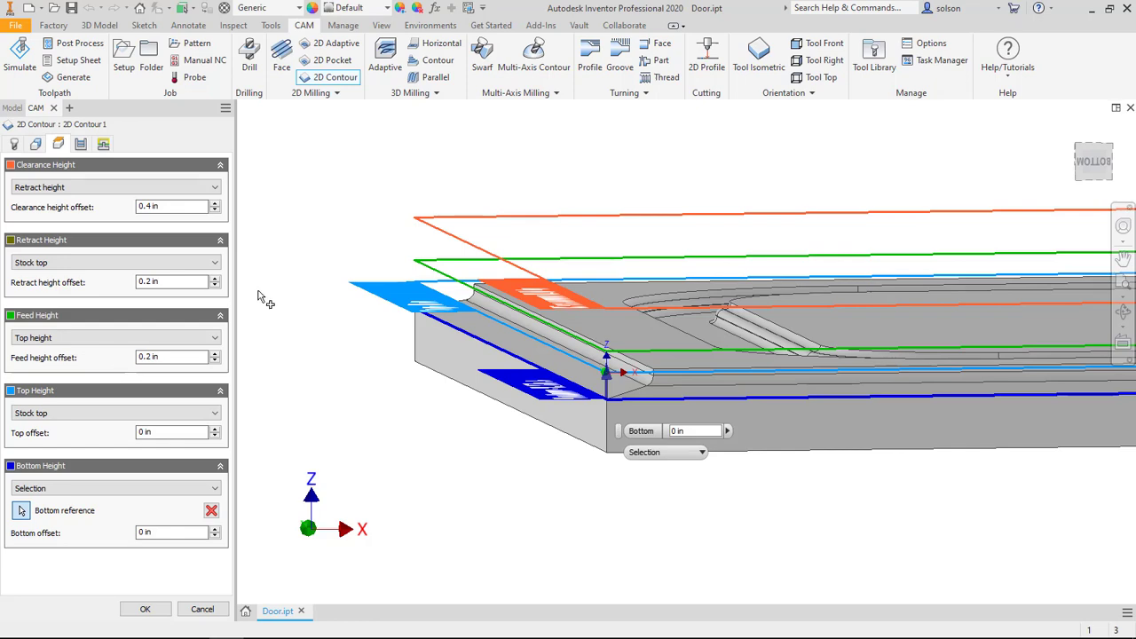
pyautogui.keyDown('shift'); pyautogui.moveTo(738, 175); pyautogui.dragTo(577, 302, button='middle'); pyautogui.keyUp('shift')
pyautogui.scroll(5, 627, 236)
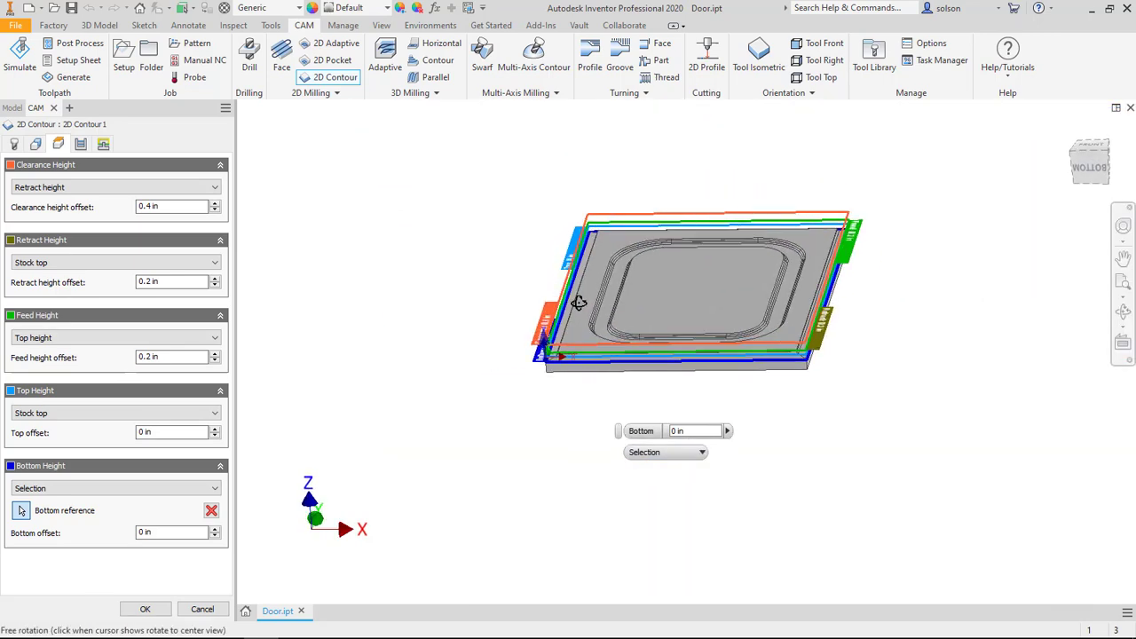
# Set the outer corner mode to Keep sharp corner and accept the 2D Contour operation
pyautogui.click(81, 145)
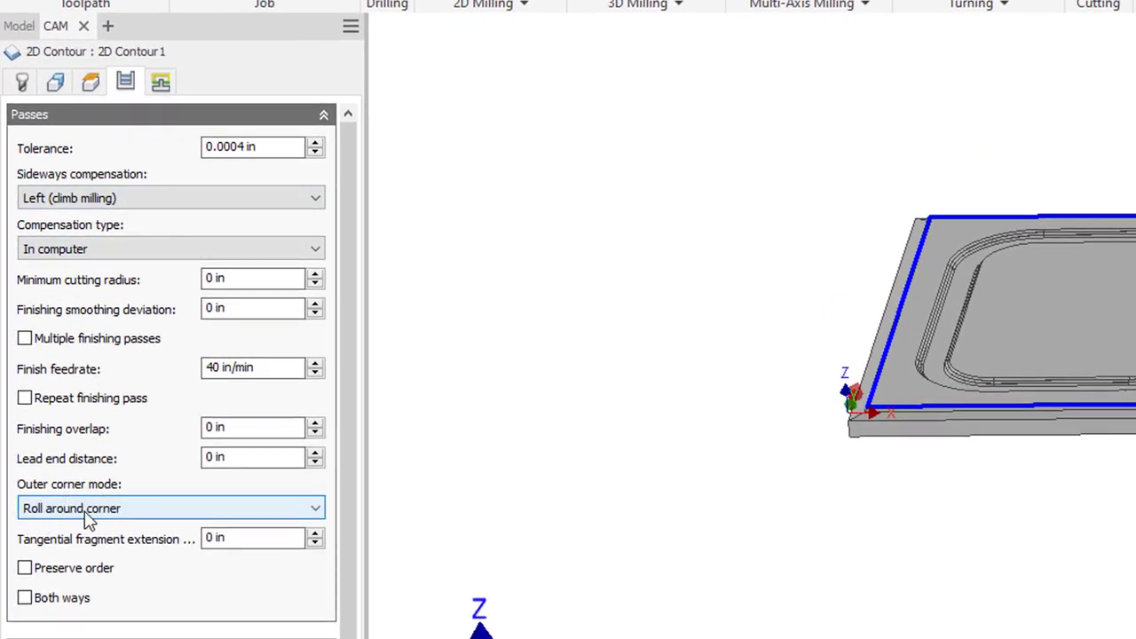
pyautogui.click(116, 513)
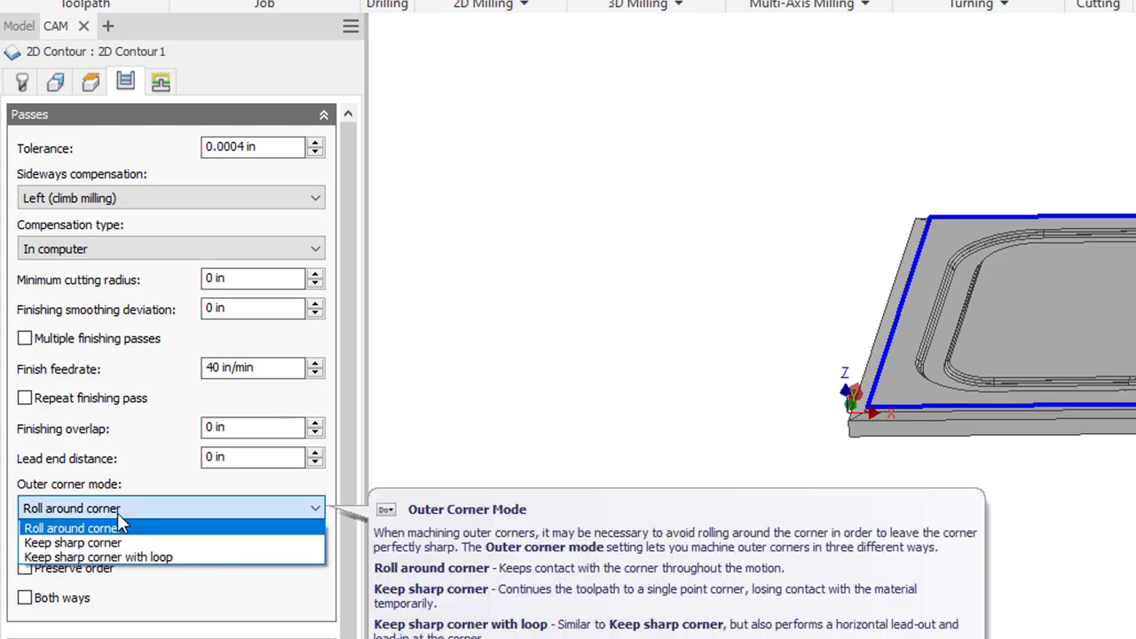
pyautogui.click(110, 540)
pyautogui.scroll(5, 843, 471)
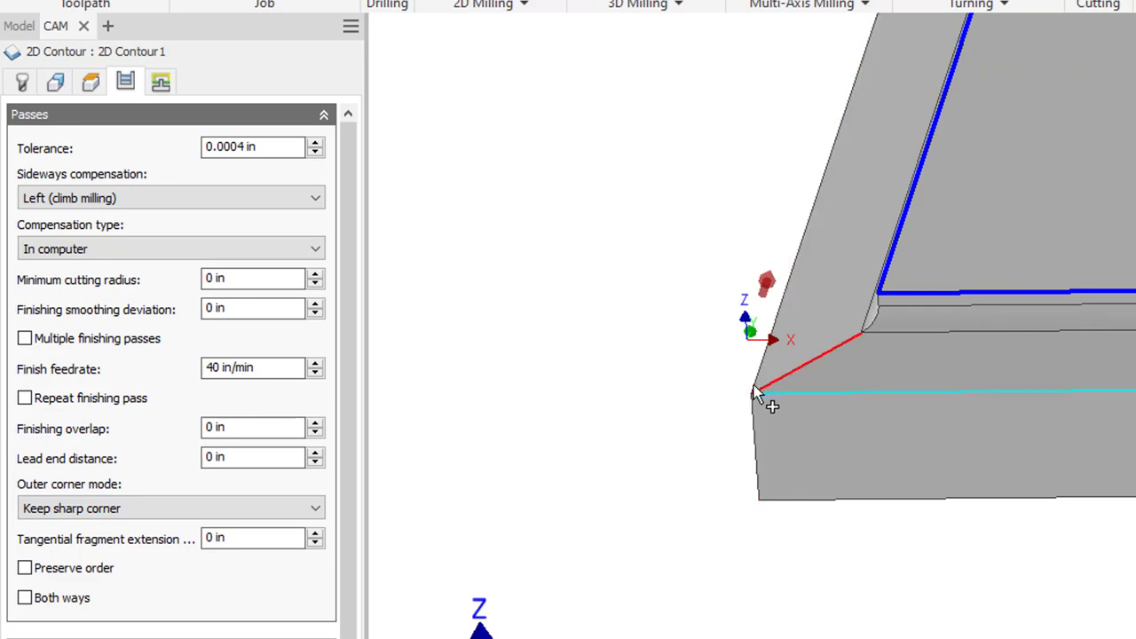
pyautogui.scroll(-3, 672, 364)
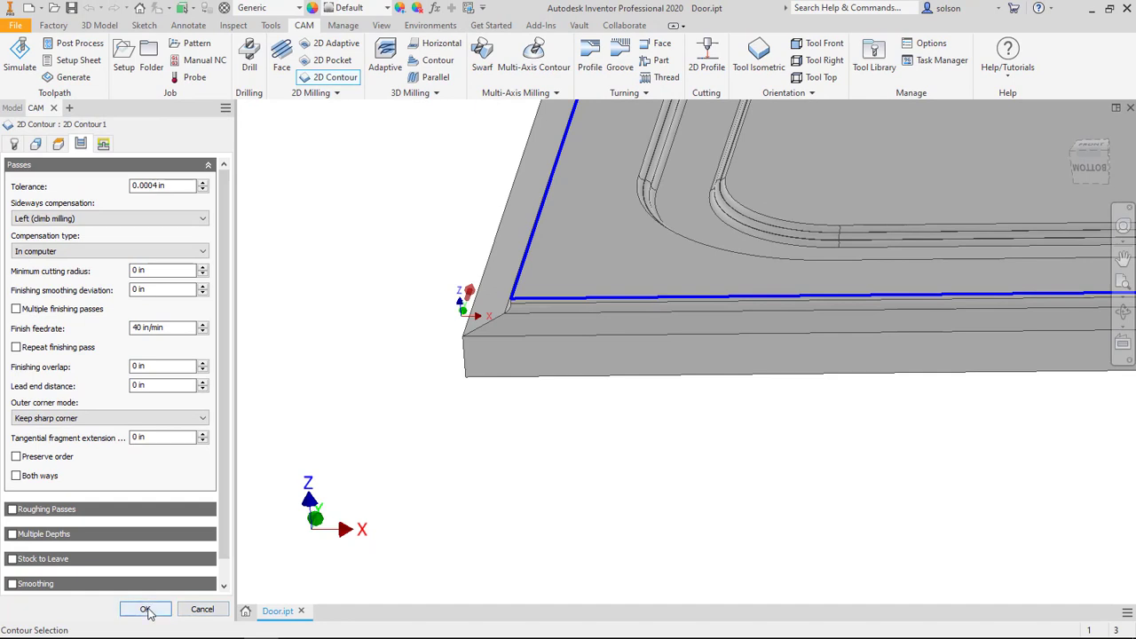
pyautogui.click(146, 610)
# Simulate the 2D Contour toolpath on the door and pause playback partway through the edge cut
pyautogui.scroll(-6, 388, 367)
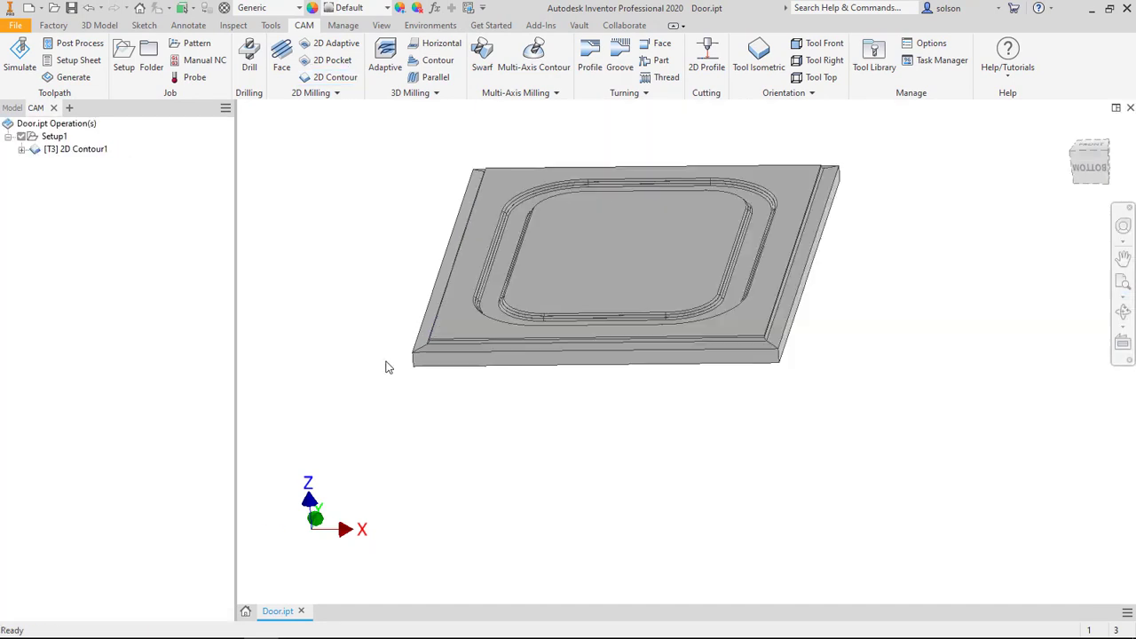
pyautogui.scroll(-1, 392, 298)
pyautogui.moveTo(391, 298)
pyautogui.mouseDown(button='middle')
pyautogui.moveTo(391, 307)
pyautogui.moveTo(421, 280)
pyautogui.moveTo(385, 288)
pyautogui.mouseUp(button='middle')
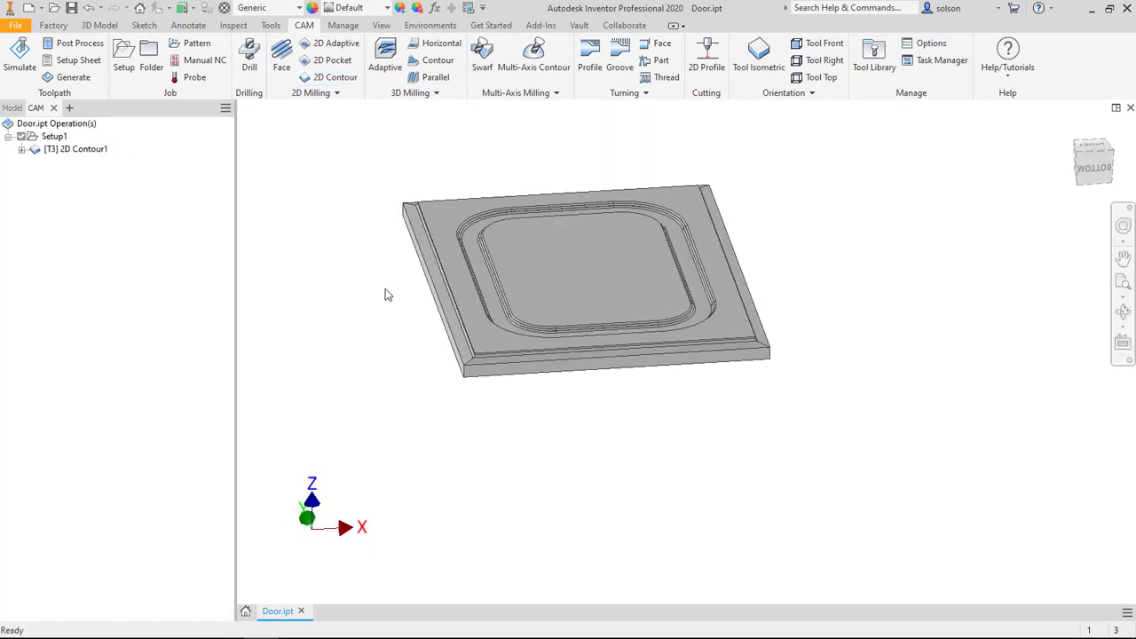
pyautogui.rightClick(89, 153)
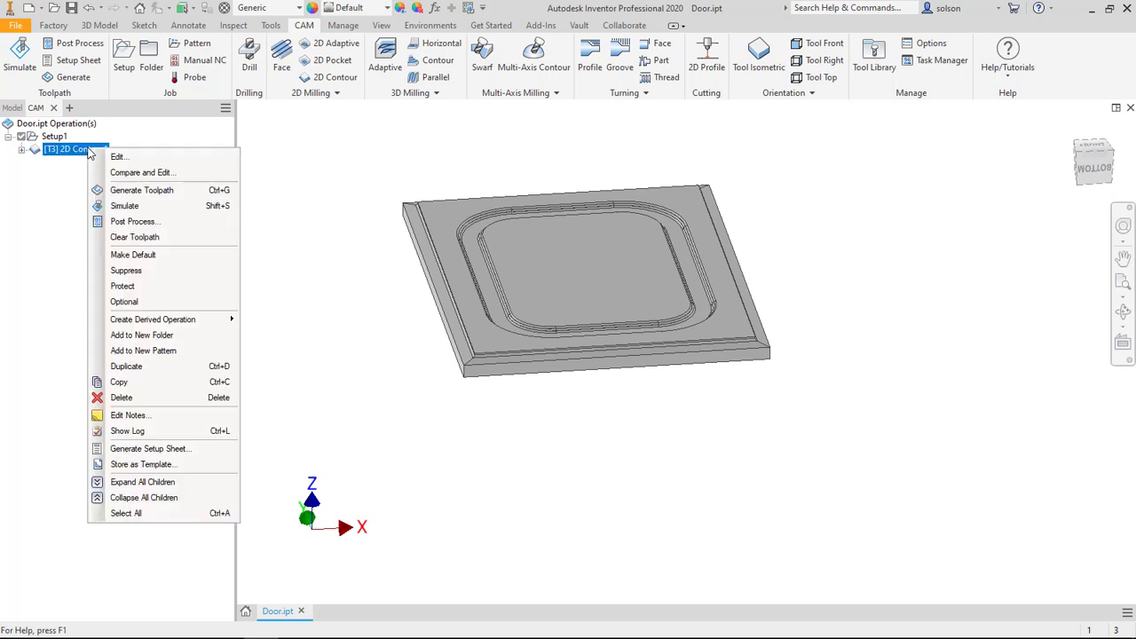
pyautogui.click(124, 206)
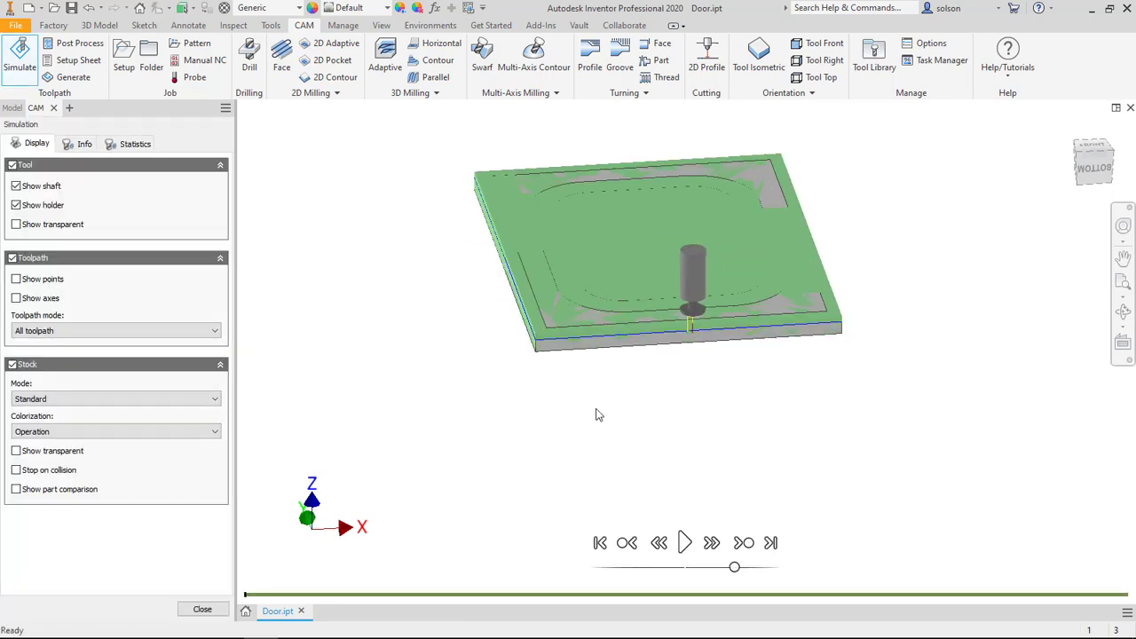
pyautogui.click(683, 543)
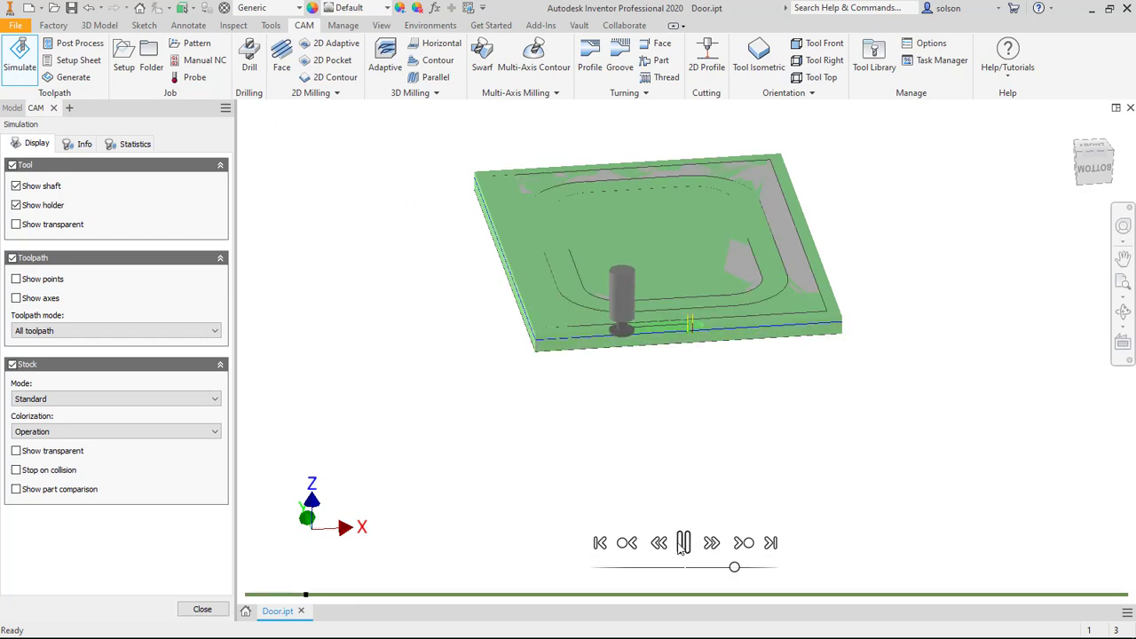
pyautogui.click(681, 545)
# Examine the form mill's profile against the cut door edge up close and resume the simulation
pyautogui.keyDown('shift'); pyautogui.moveTo(535, 334); pyautogui.dragTo(532, 320, button='middle'); pyautogui.keyUp('shift')
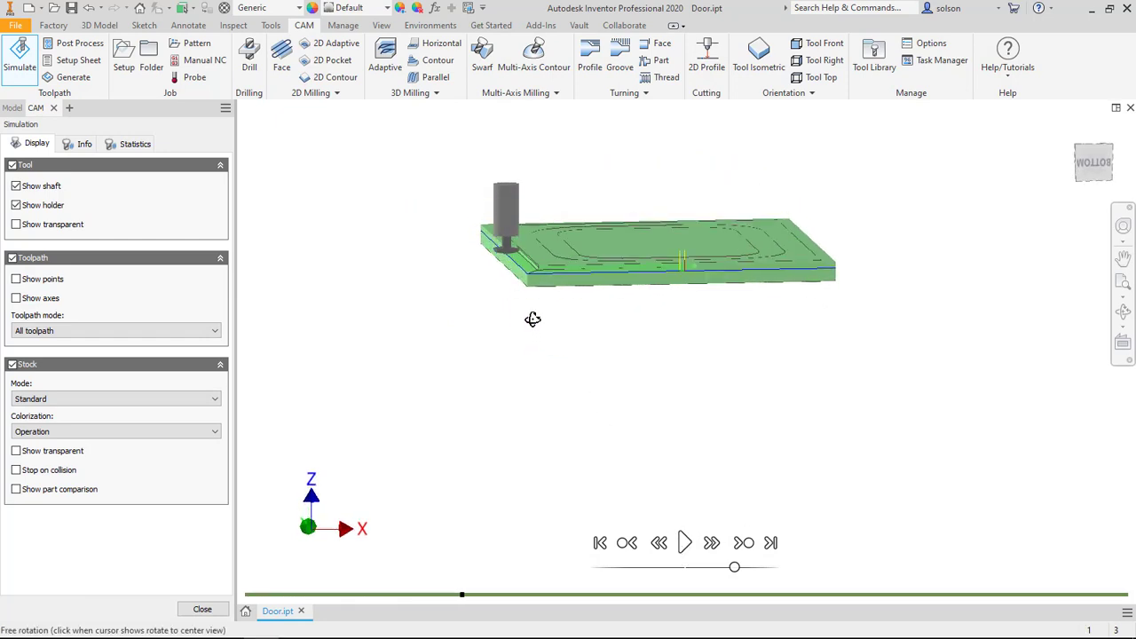
pyautogui.scroll(-6, 516, 244)
pyautogui.keyDown('shift'); pyautogui.moveTo(573, 255); pyautogui.dragTo(586, 244, button='middle'); pyautogui.keyUp('shift')
pyautogui.scroll(-2, 627, 228)
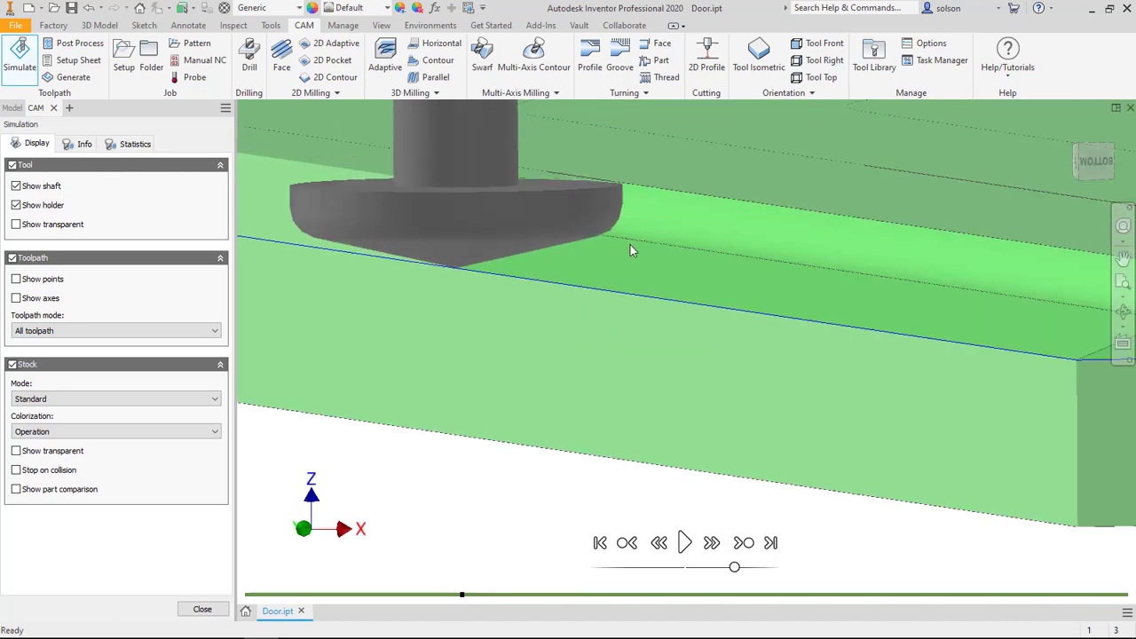
pyautogui.scroll(3, 650, 252)
pyautogui.click(685, 542)
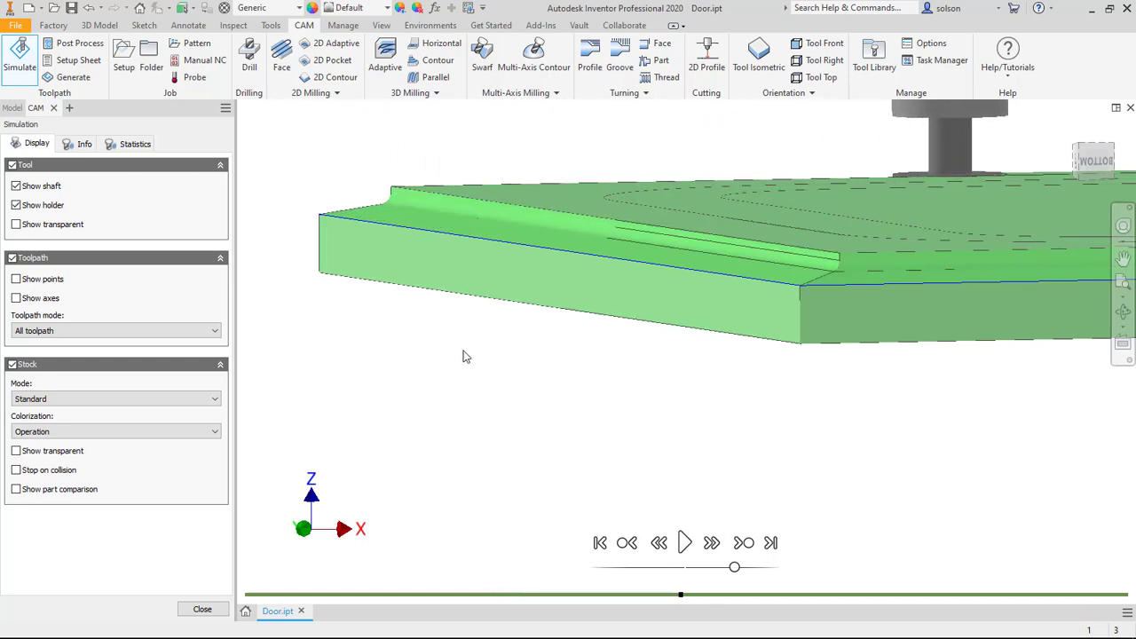
# Close the simulation and open the tool selection for a second 2D Contour operation
pyautogui.click(202, 609)
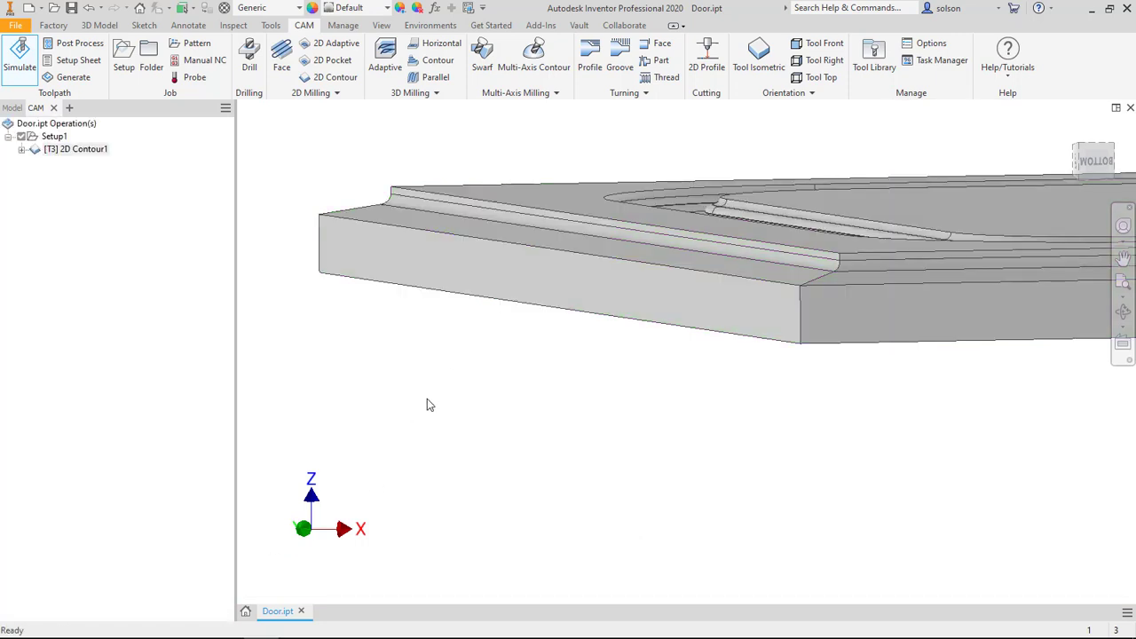
pyautogui.keyDown('shift'); pyautogui.moveTo(539, 352); pyautogui.dragTo(524, 362, button='middle'); pyautogui.keyUp('shift')
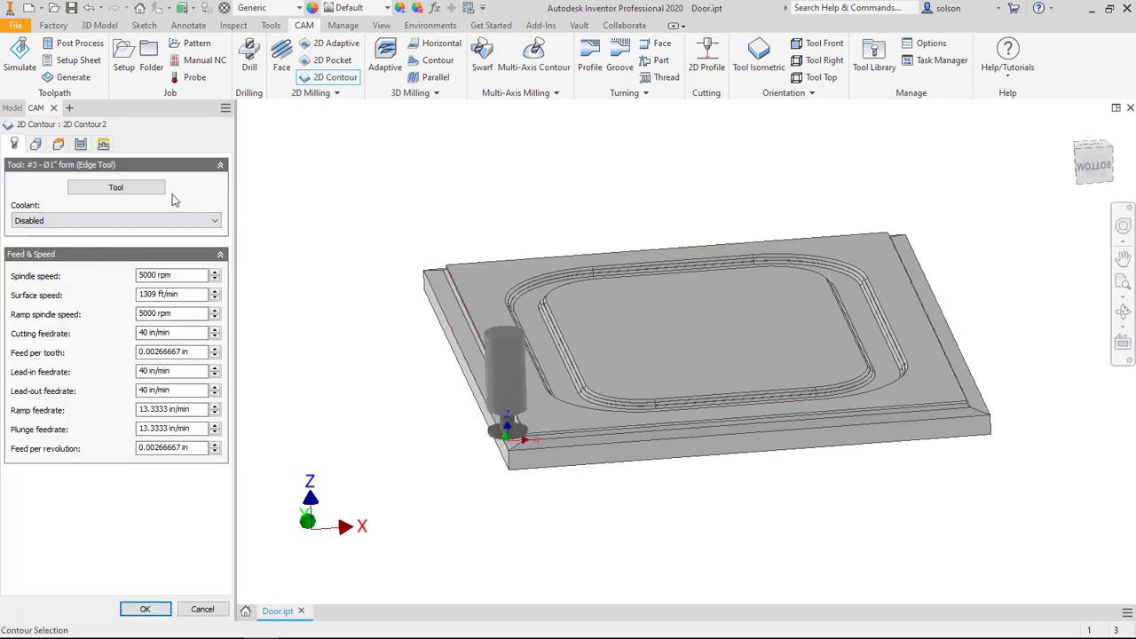
pyautogui.click(139, 194)
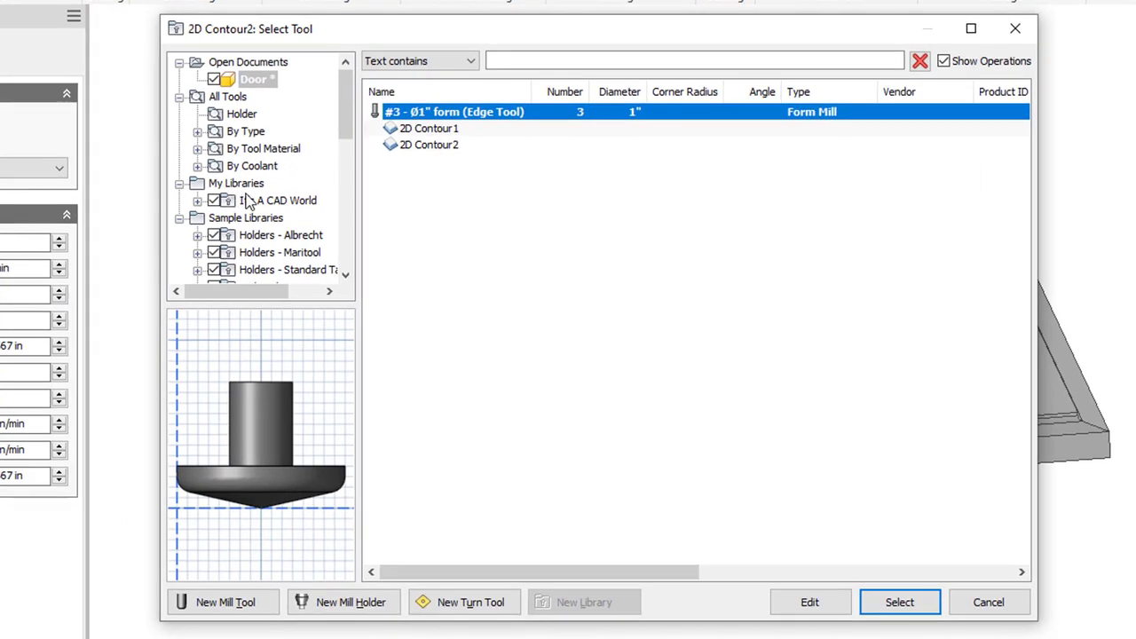
# Create a Form Mill in the It's A CAD World library, importing its shape from 01 Tool (Door Detail).ipt
pyautogui.click(198, 201)
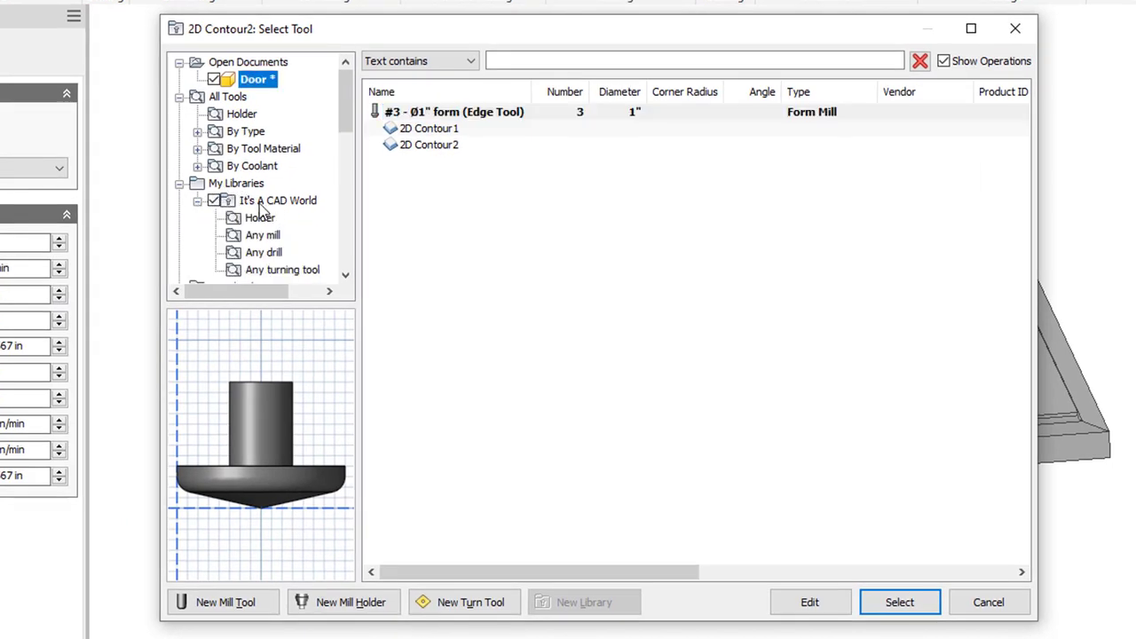
pyautogui.rightClick(260, 206)
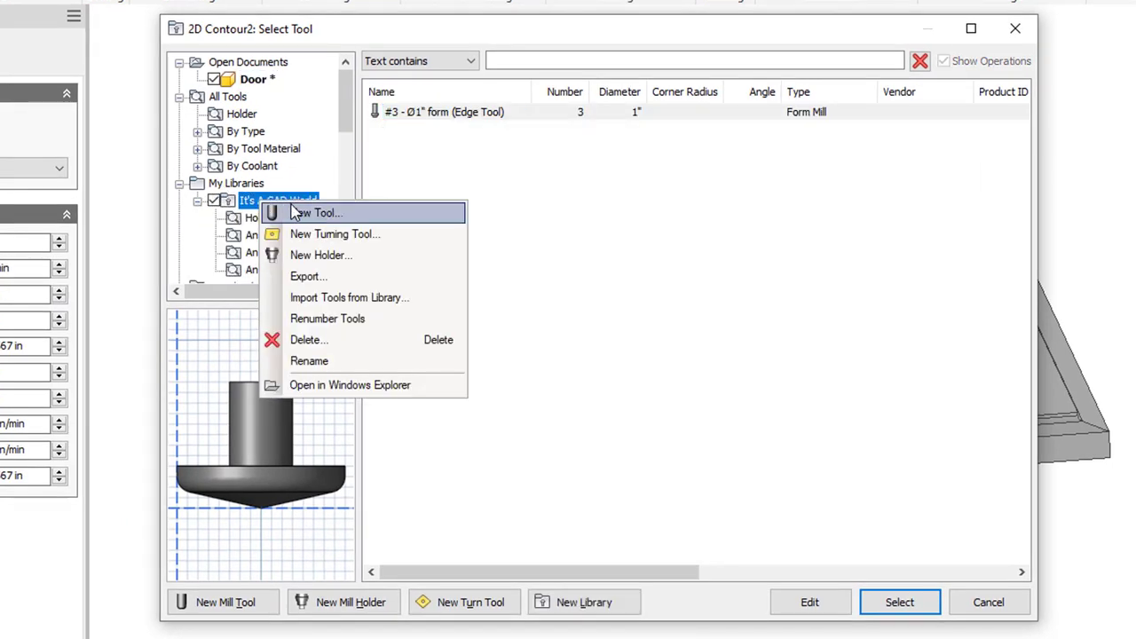
pyautogui.click(267, 211)
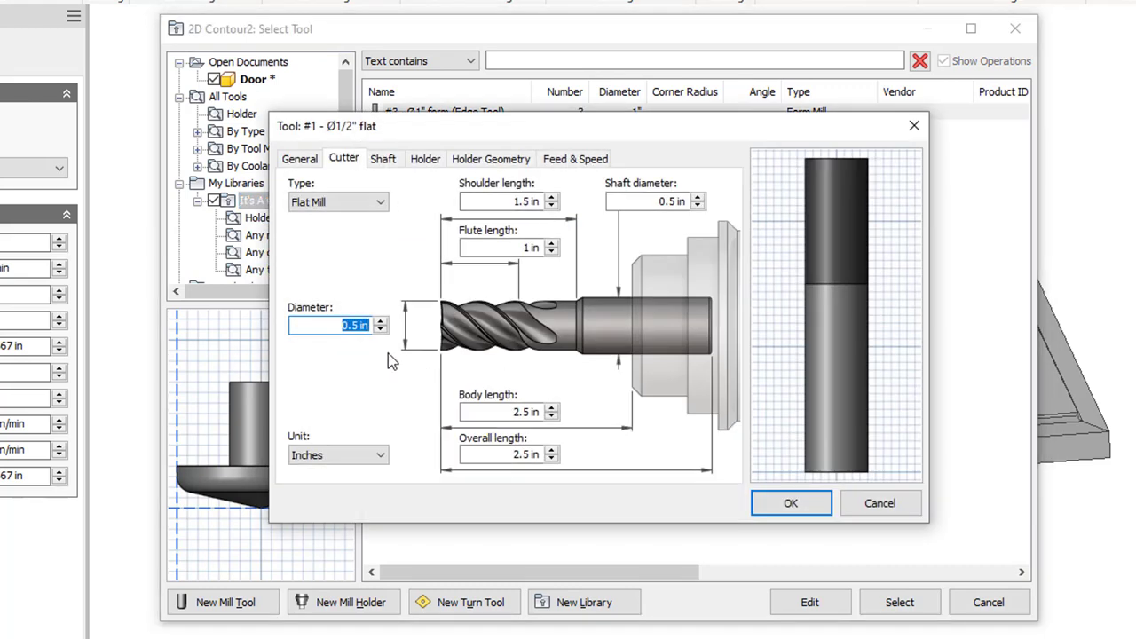
pyautogui.click(381, 206)
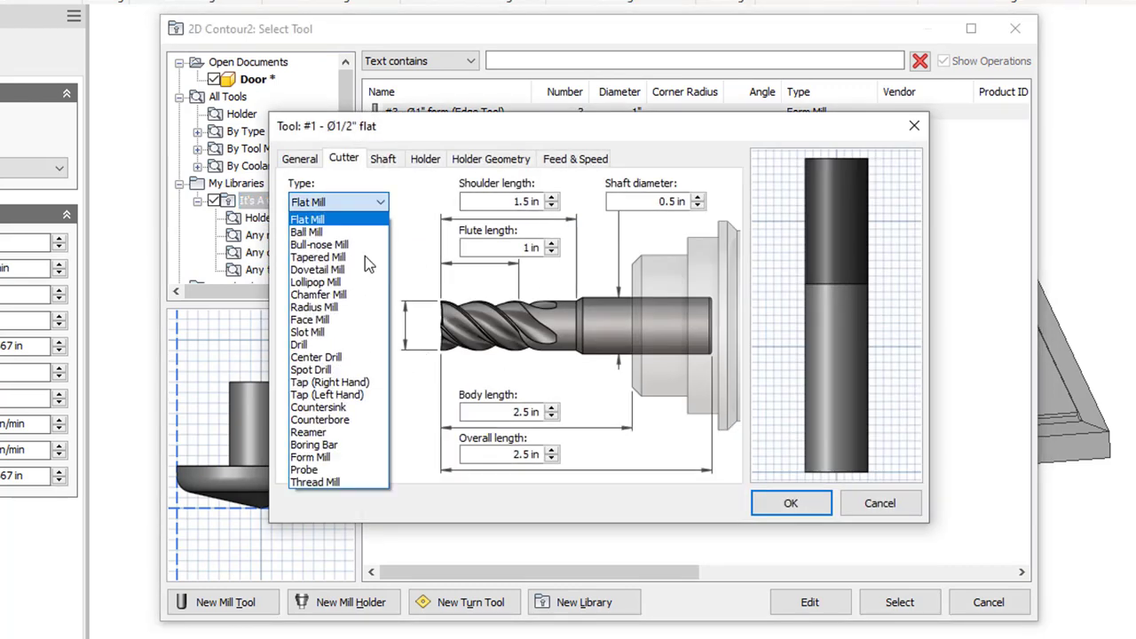
pyautogui.click(323, 460)
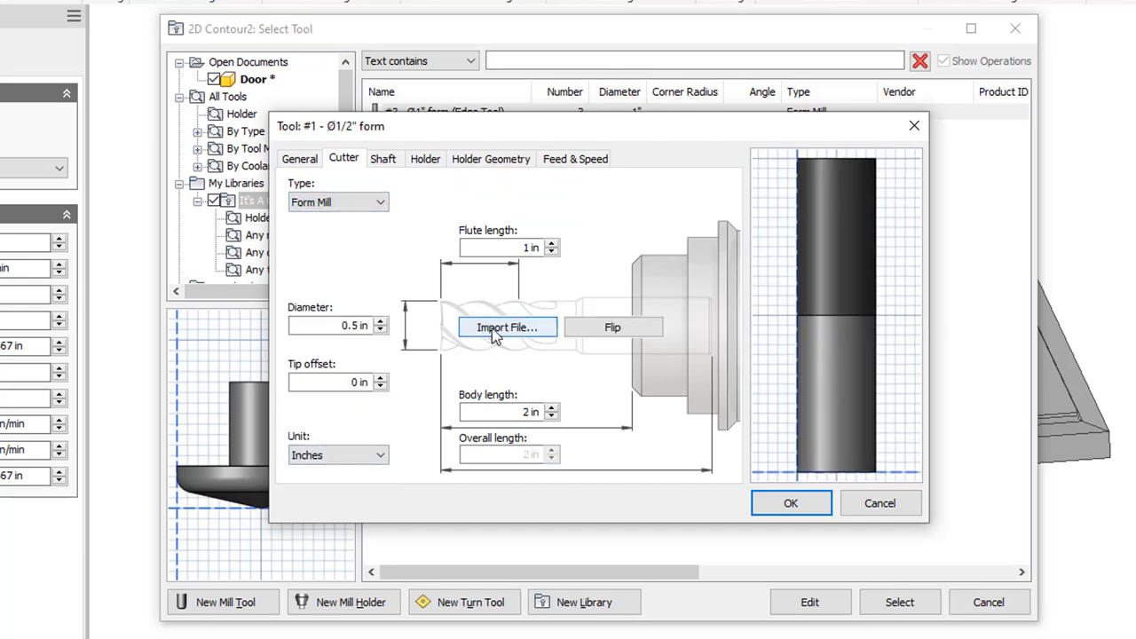
pyautogui.click(501, 328)
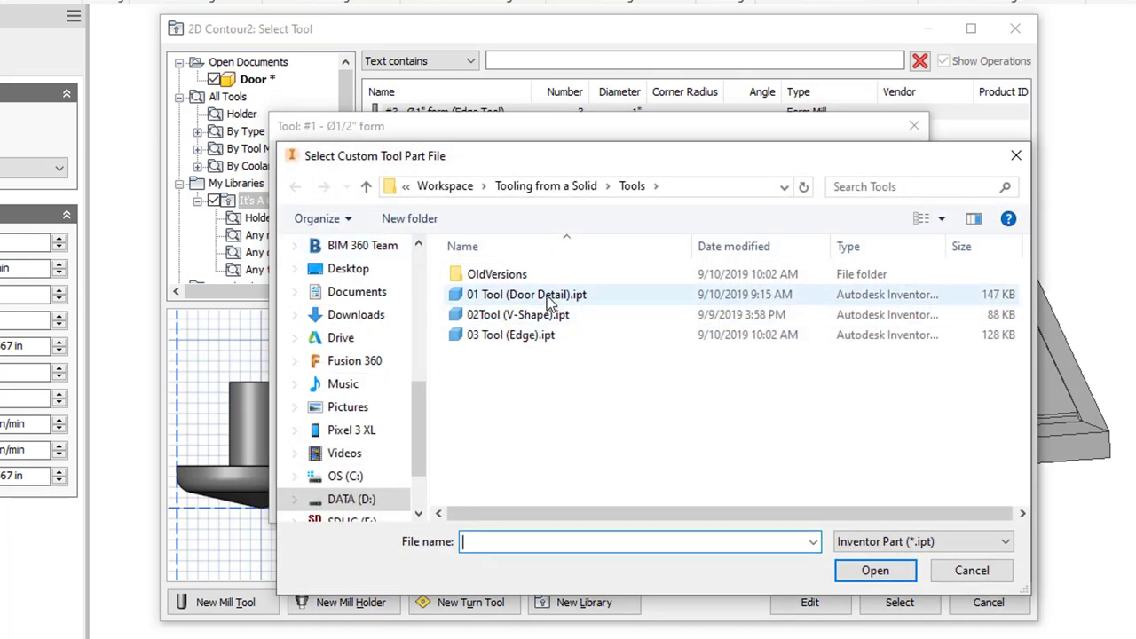
pyautogui.click(550, 295)
pyautogui.click(865, 571)
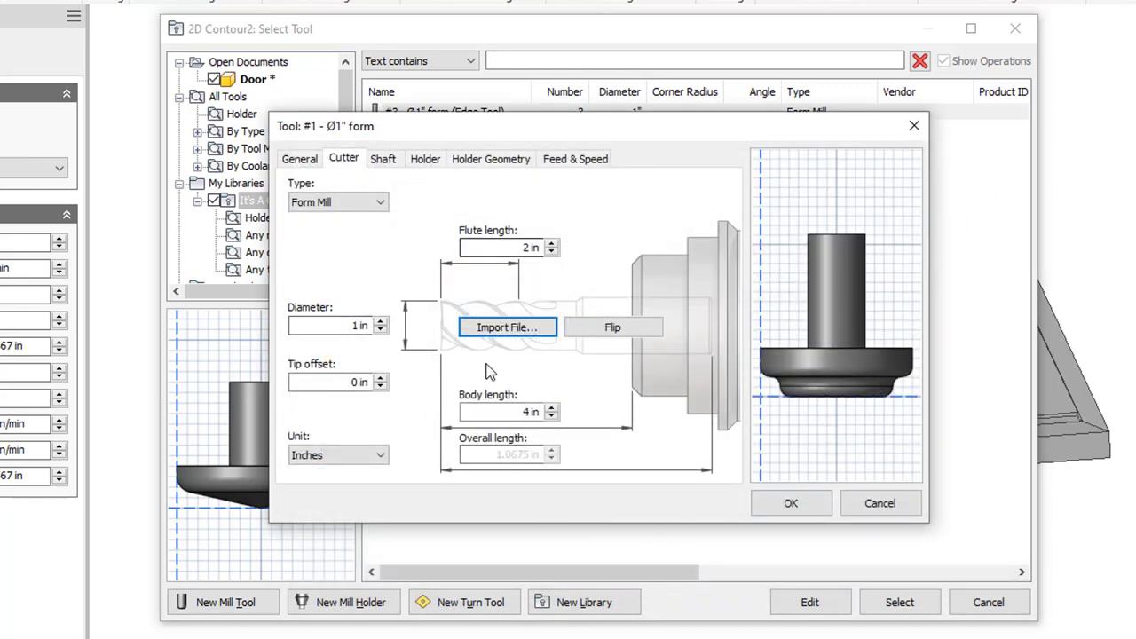
pyautogui.click(777, 506)
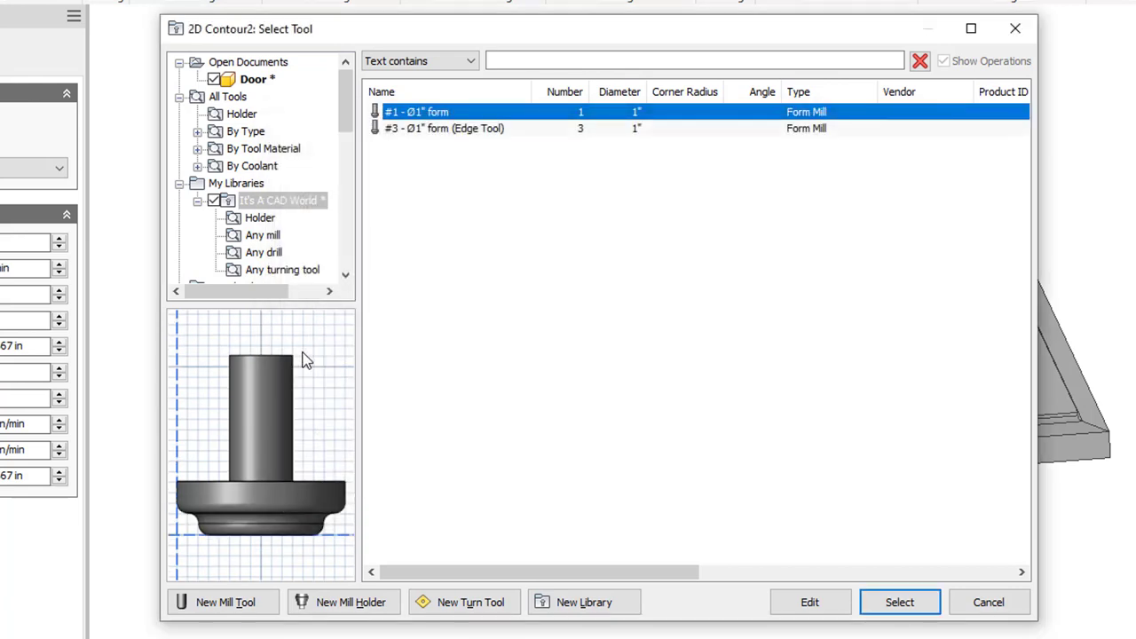
# Edit the new form mill, setting its coolant to Disabled and its description to Door Detail
pyautogui.rightClick(437, 116)
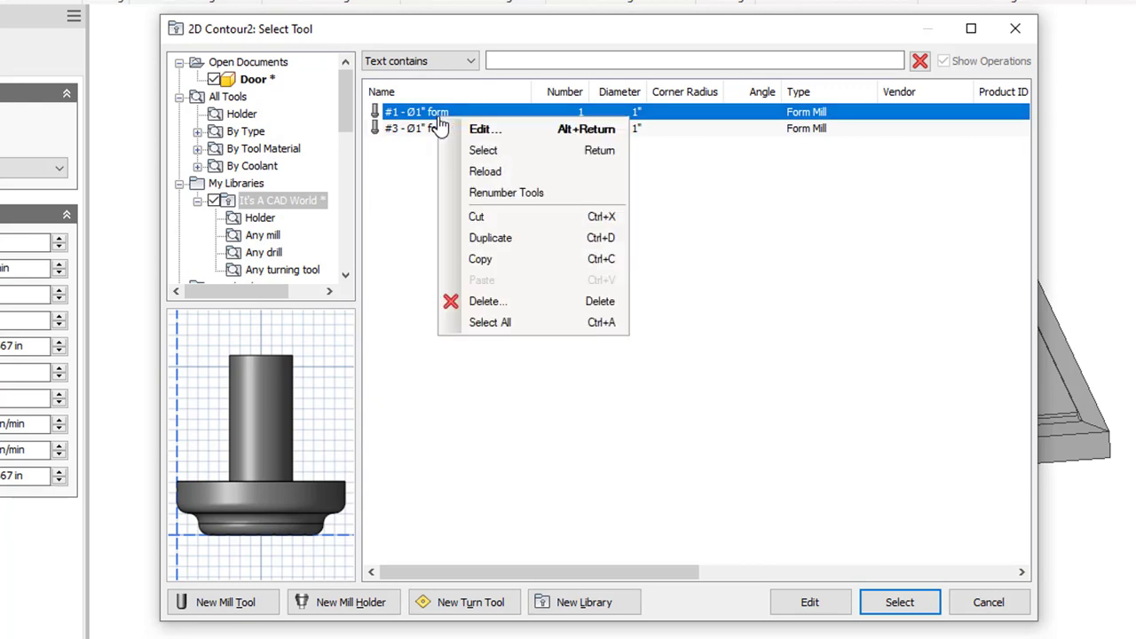
pyautogui.click(488, 133)
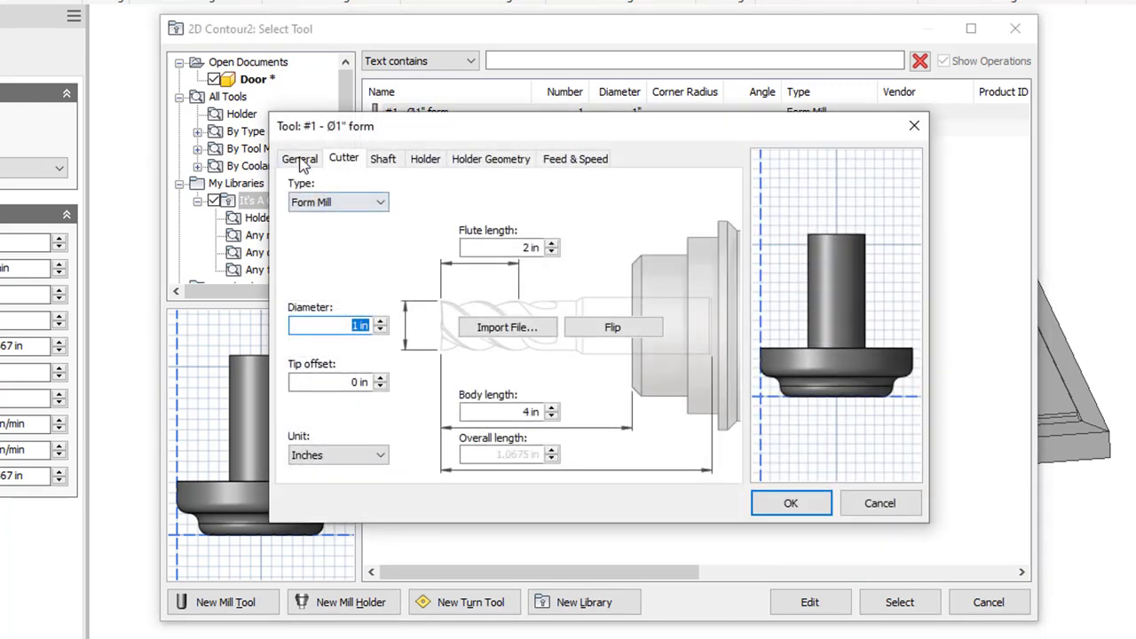
pyautogui.click(300, 158)
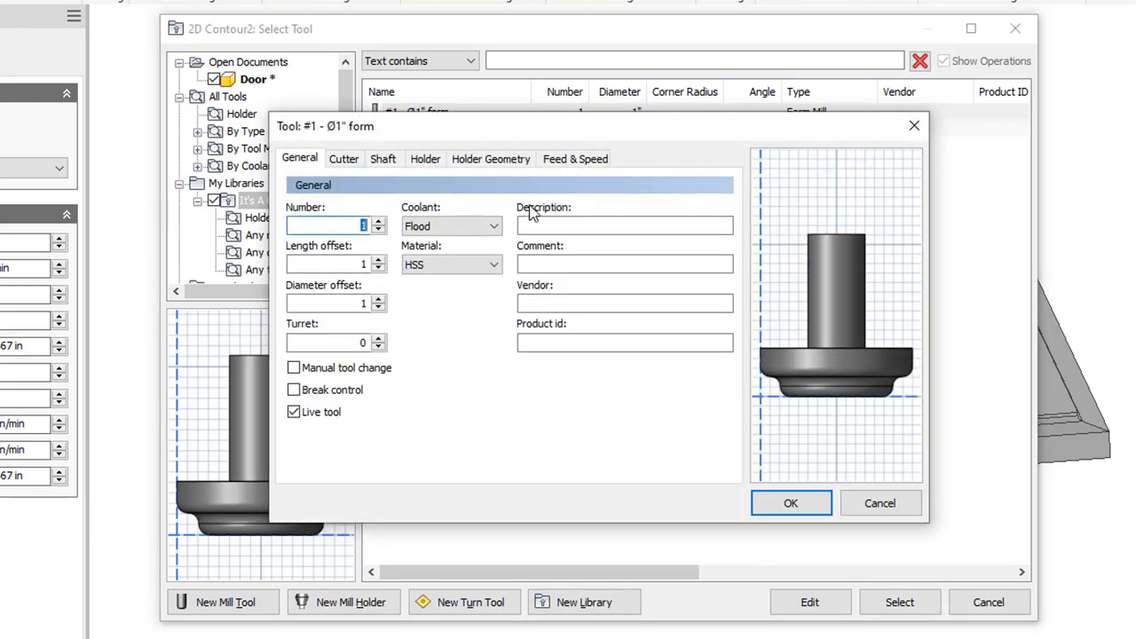
pyautogui.click(462, 228)
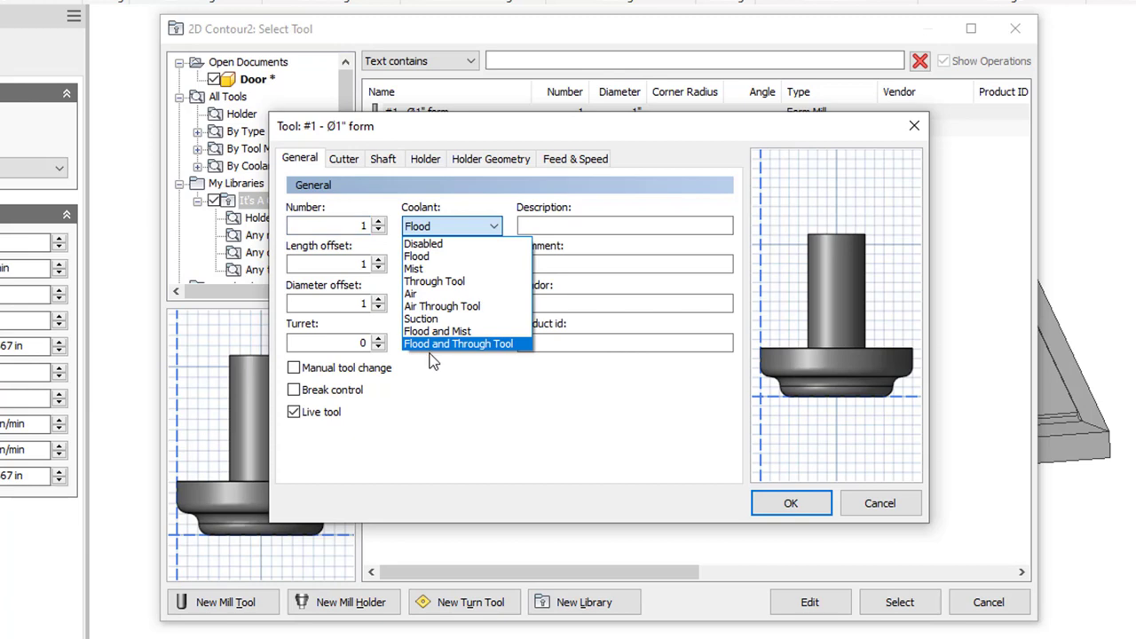
pyautogui.click(428, 243)
pyautogui.click(536, 225)
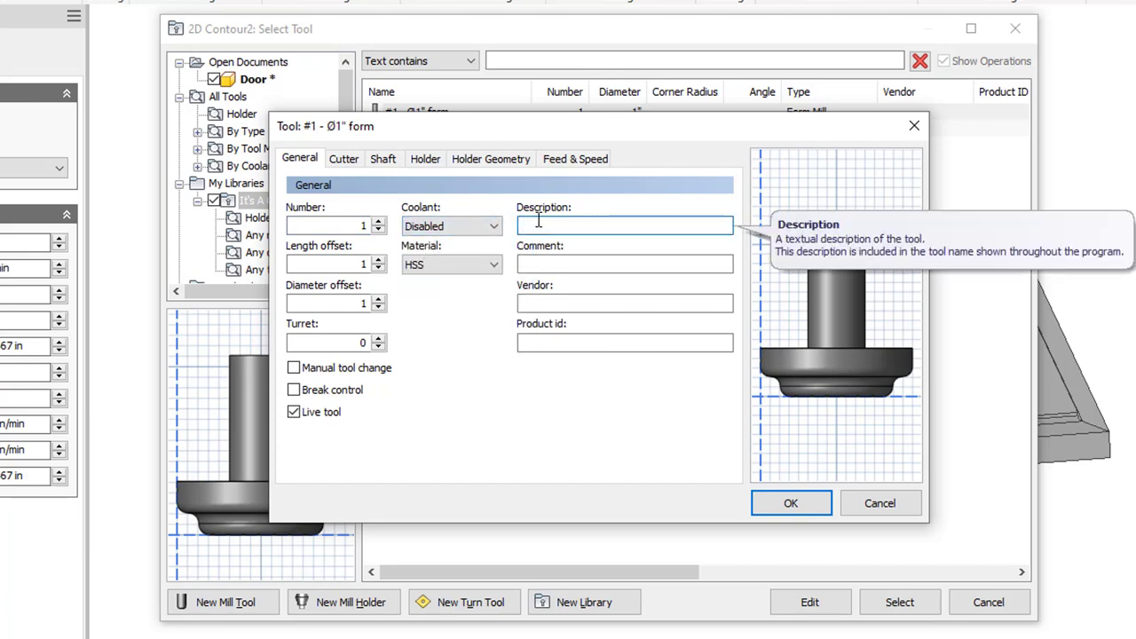
pyautogui.write('Door Detail')
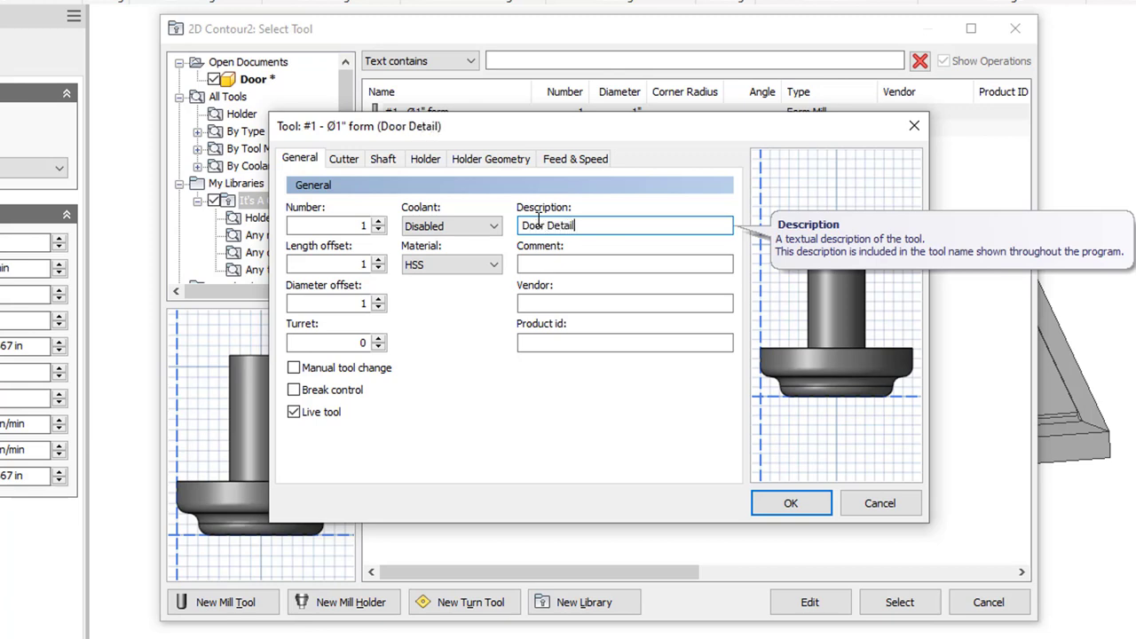
pyautogui.click(792, 504)
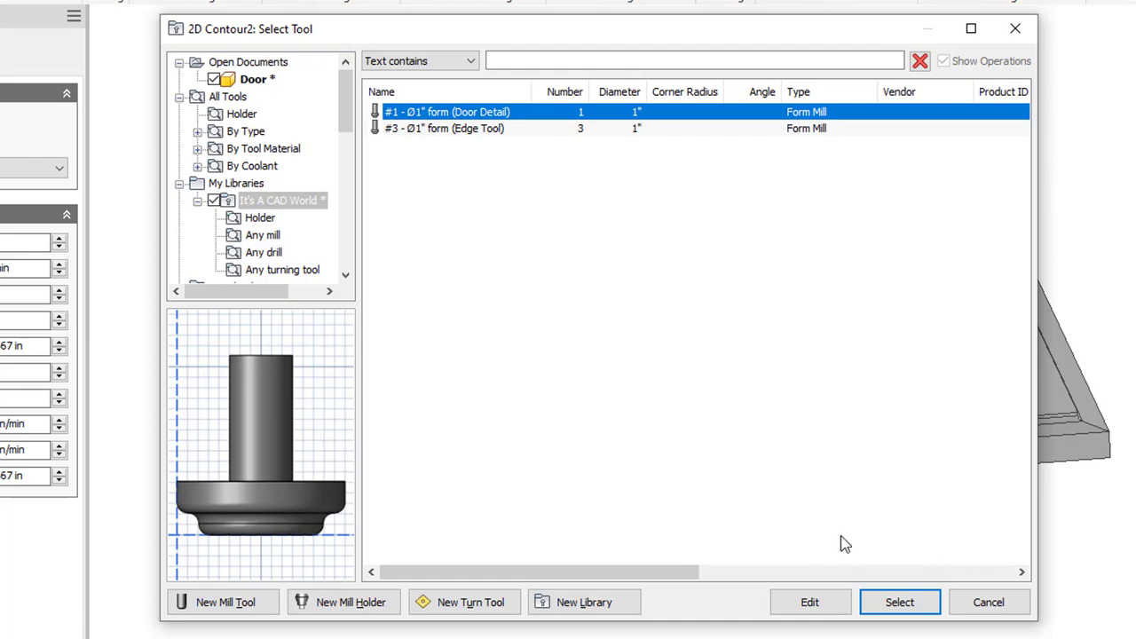
# Assign the Door Detail form mill to the operation and pick the raised center panel's upper rounded outline as the contour
pyautogui.click(809, 602)
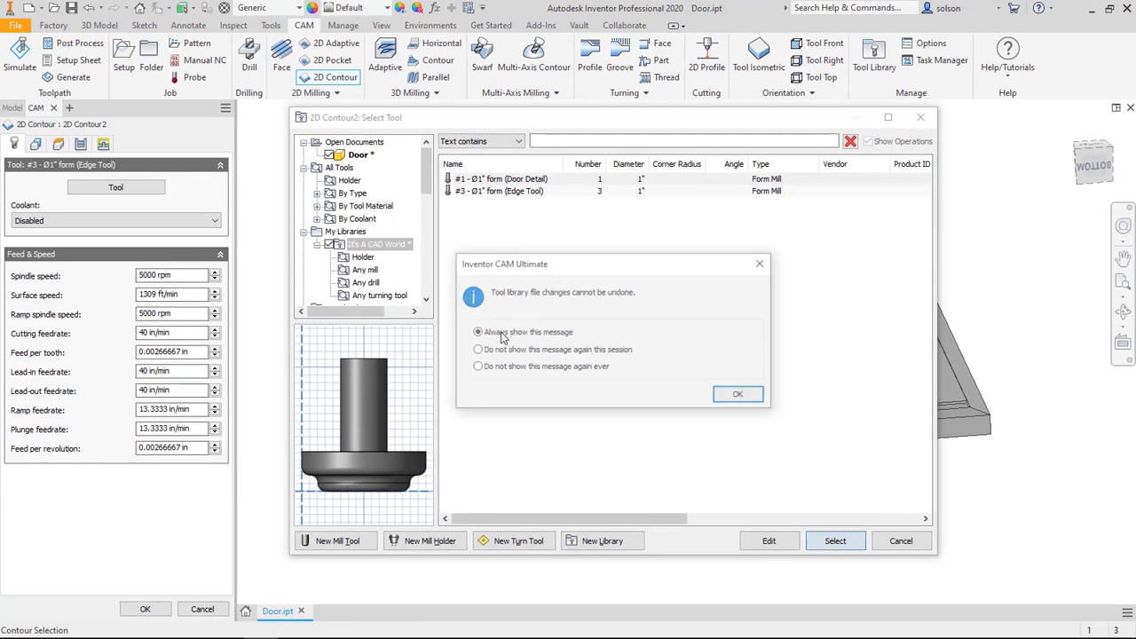
pyautogui.click(749, 396)
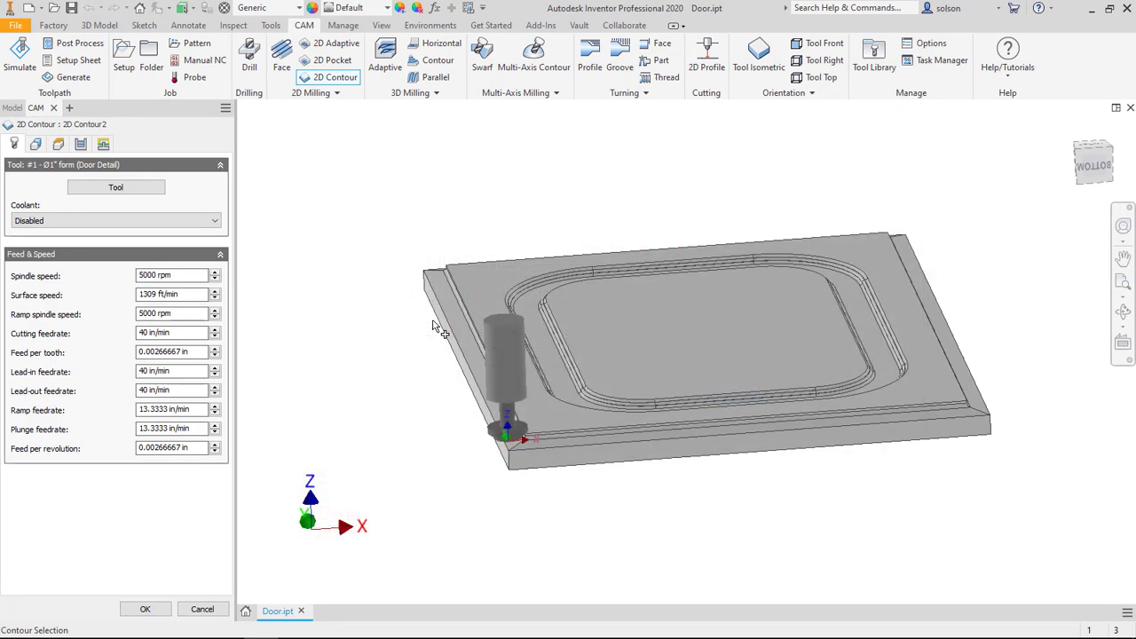
pyautogui.click(34, 145)
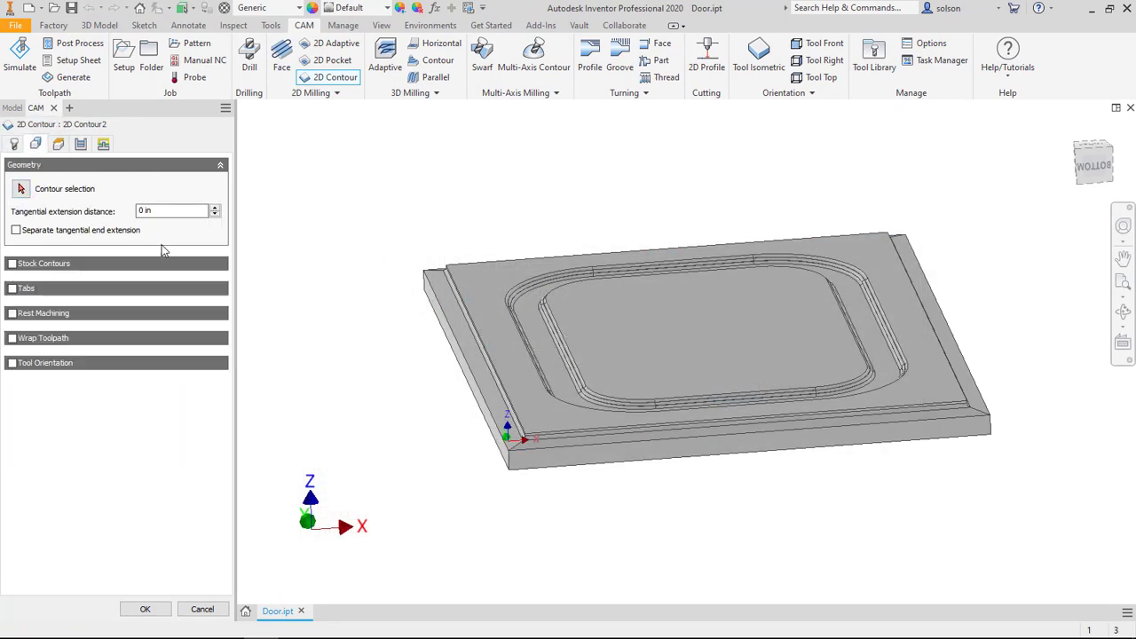
pyautogui.click(23, 194)
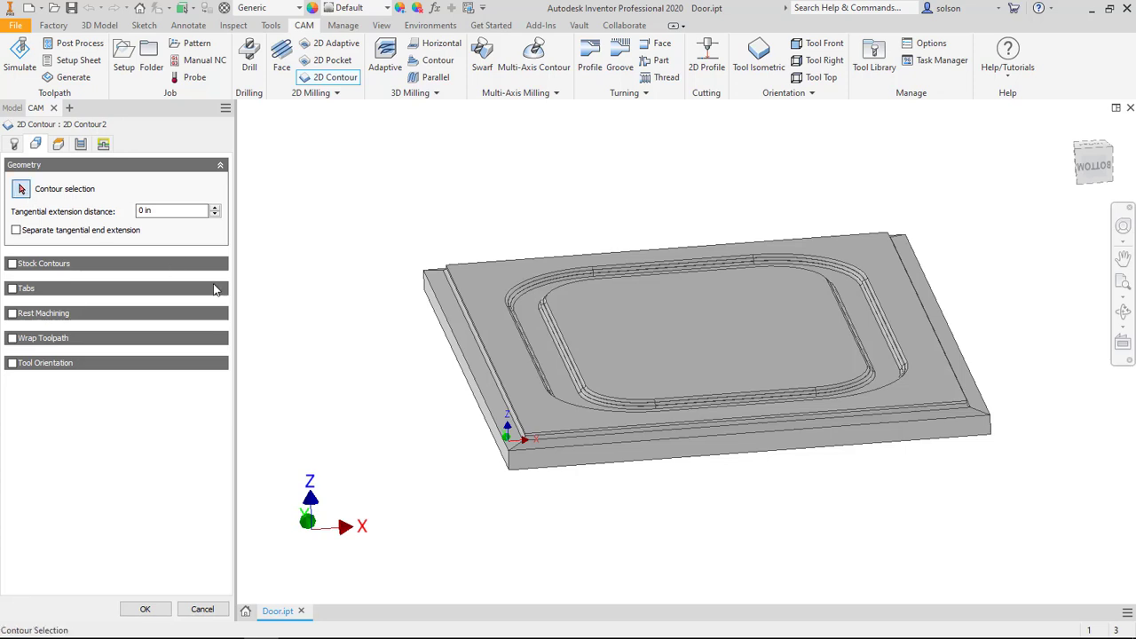
pyautogui.click(557, 322)
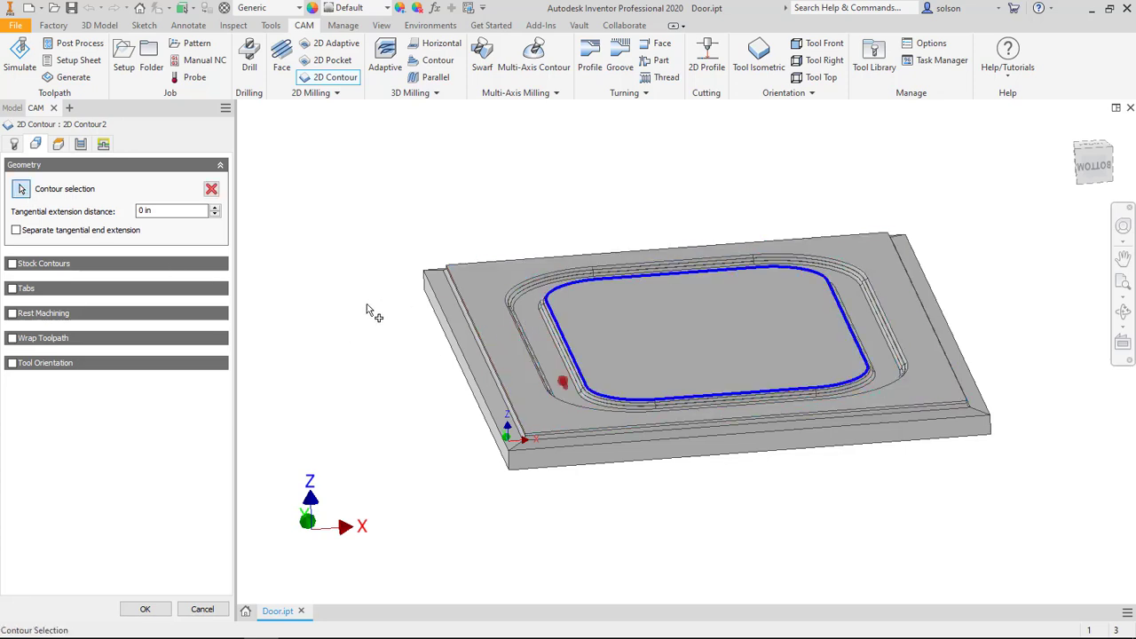
# Set the bottom height to Selection, using the floor face of the groove around the center panel as reference
pyautogui.click(102, 144)
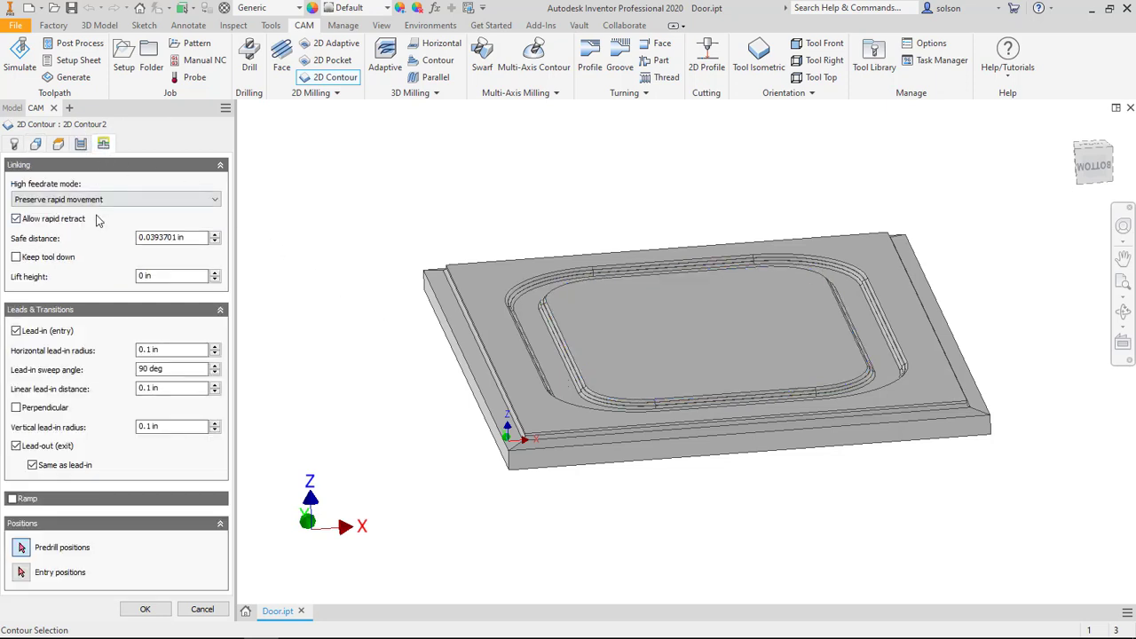
pyautogui.click(58, 145)
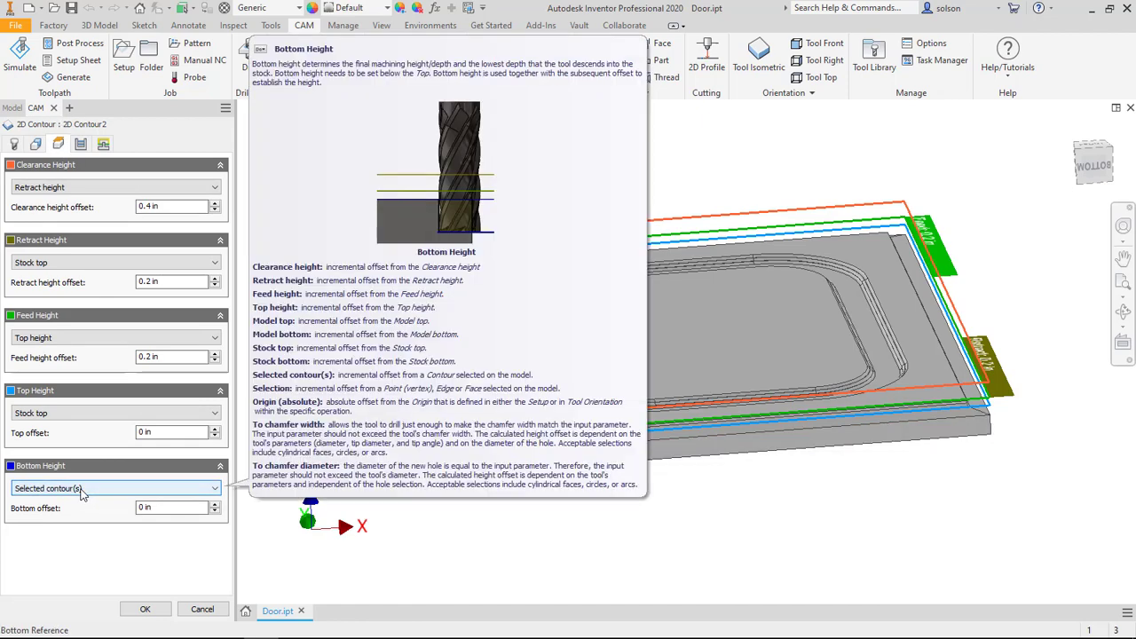
pyautogui.click(160, 488)
pyautogui.click(59, 585)
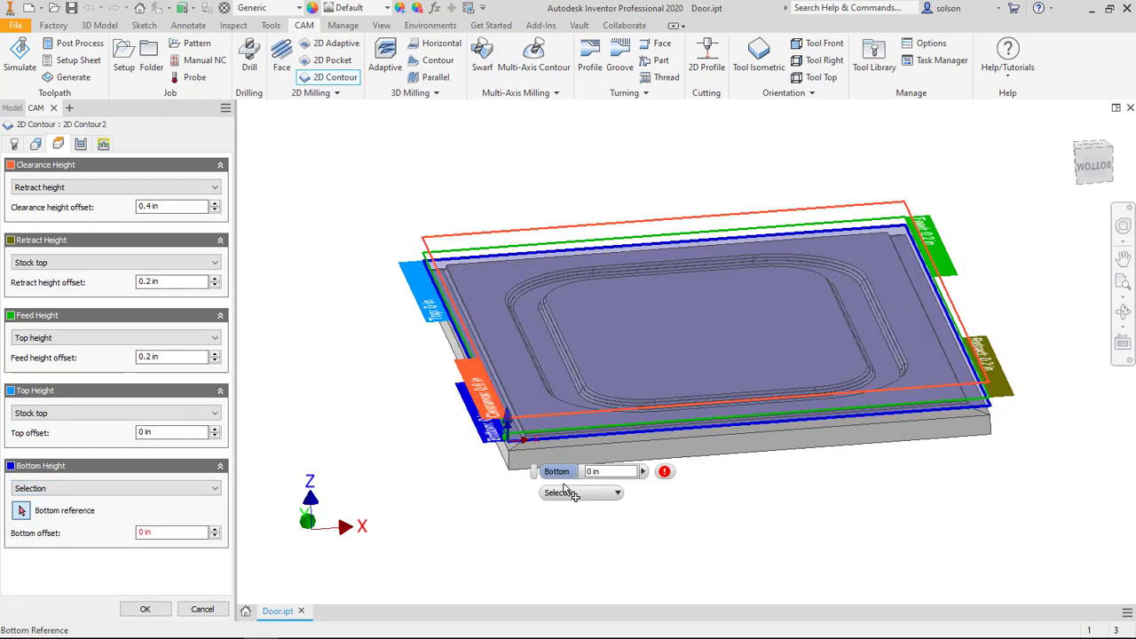
pyautogui.rightClick(543, 343)
pyautogui.click(545, 301)
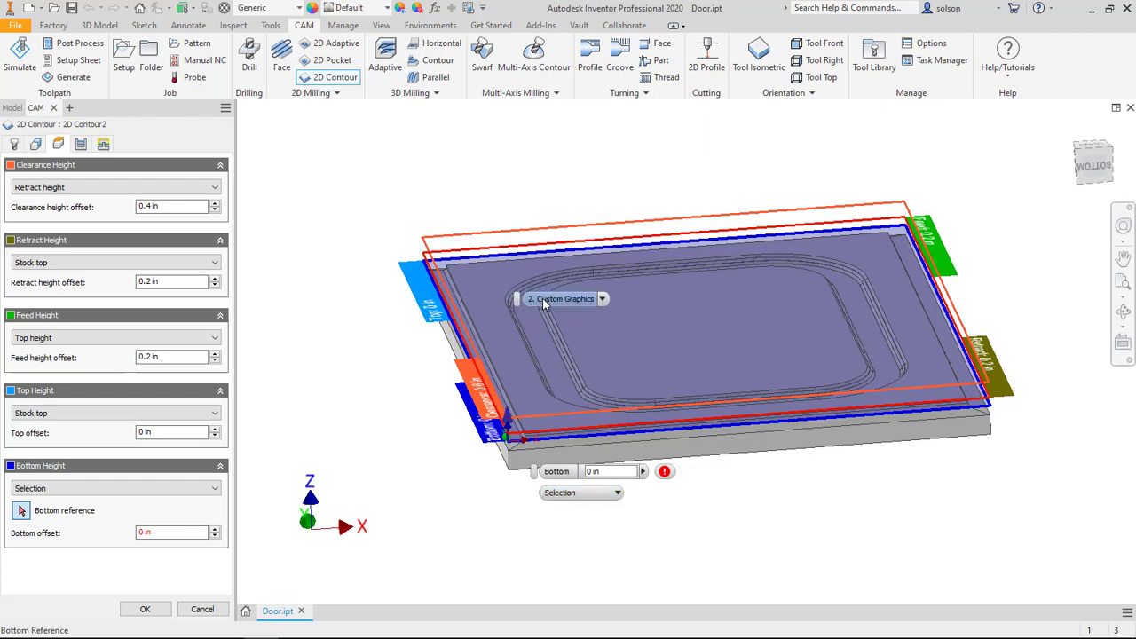
pyautogui.click(602, 299)
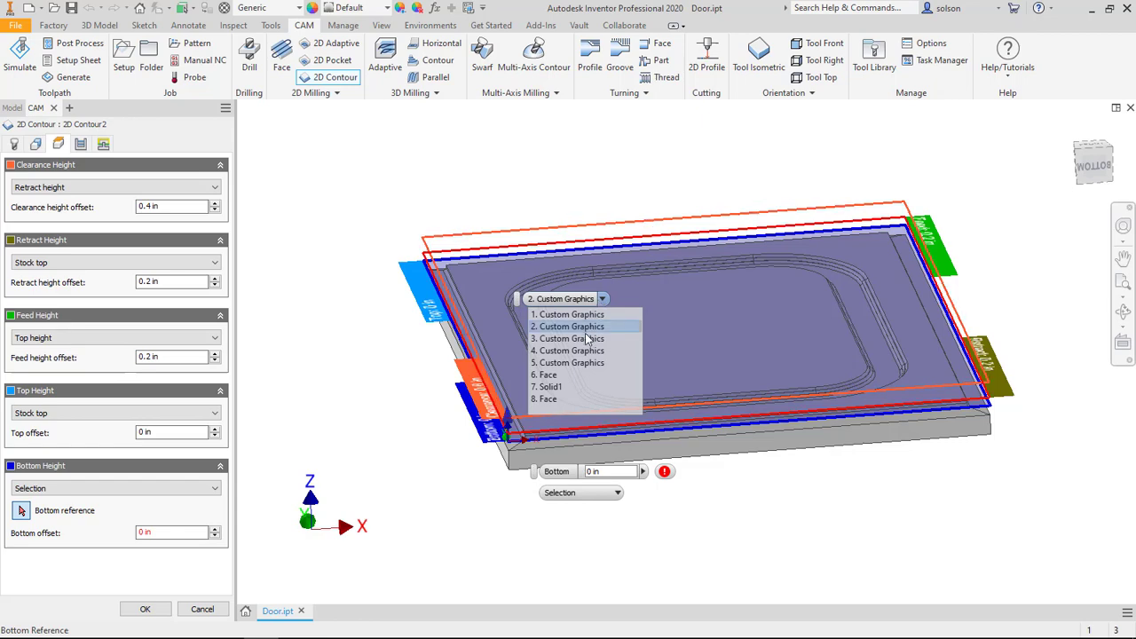
pyautogui.click(577, 376)
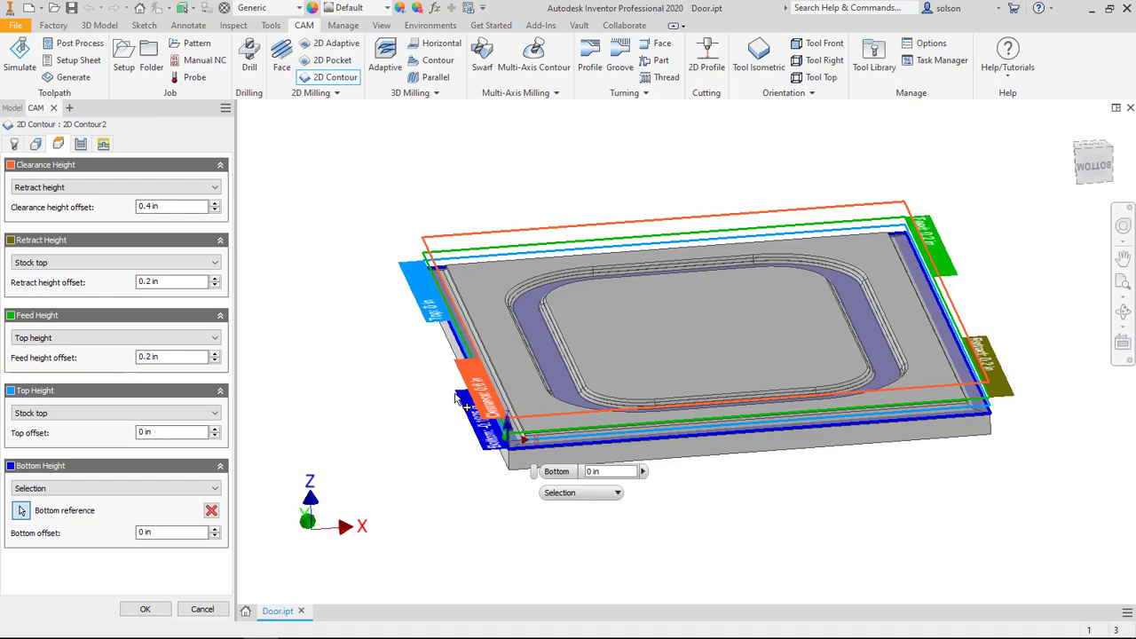
# Disable the lead-in and lead-out moves and accept the second 2D Contour operation
pyautogui.click(104, 145)
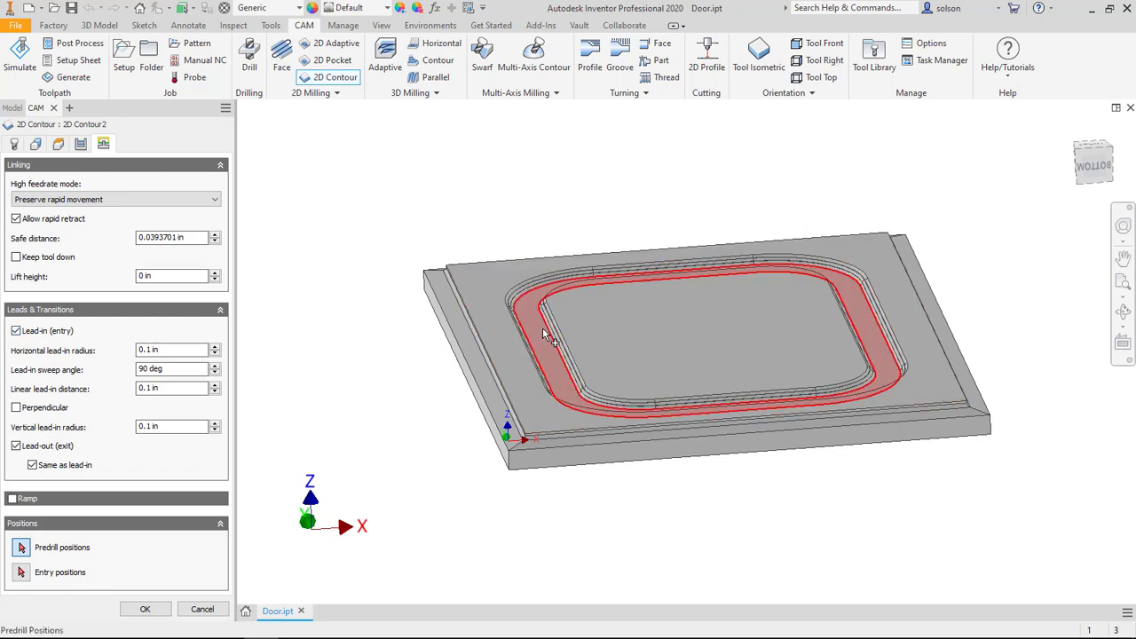
pyautogui.click(16, 330)
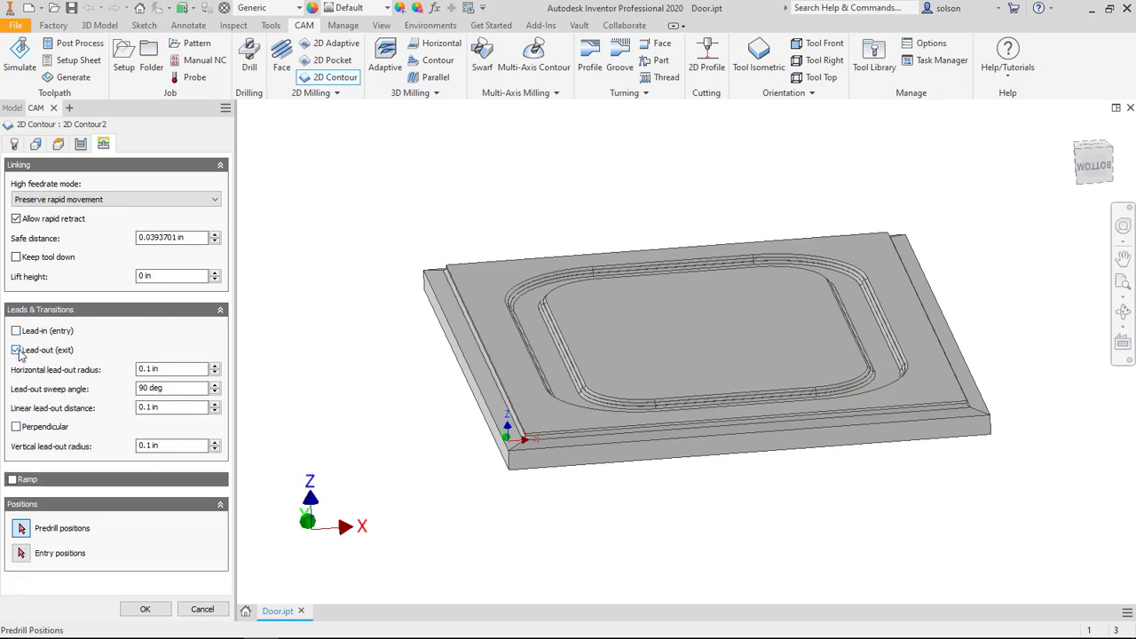
pyautogui.click(16, 350)
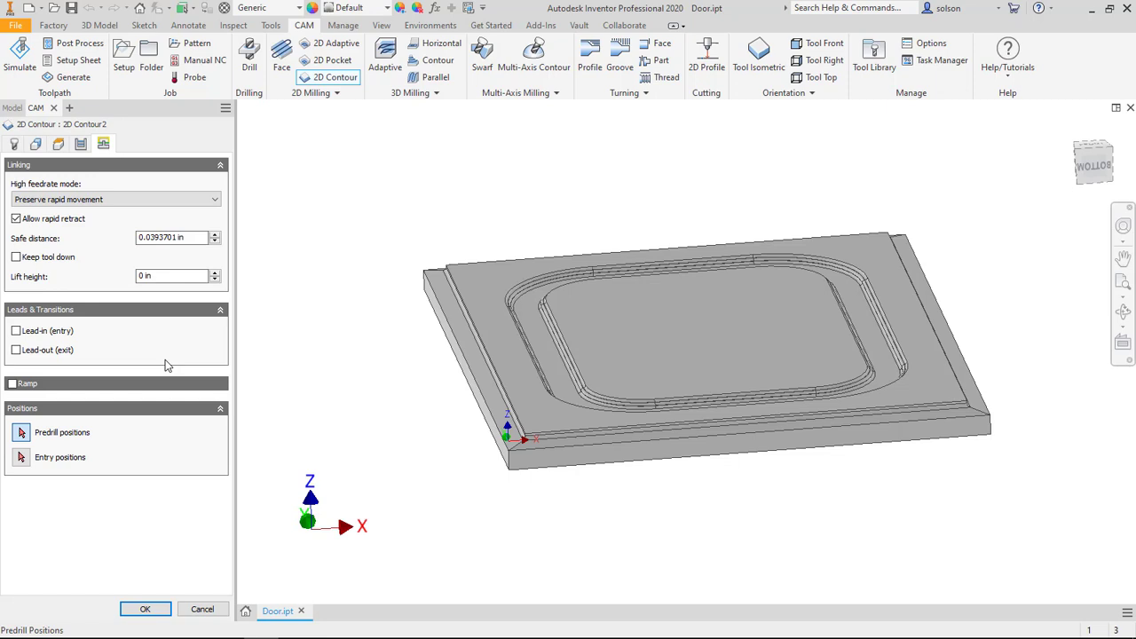
pyautogui.click(145, 611)
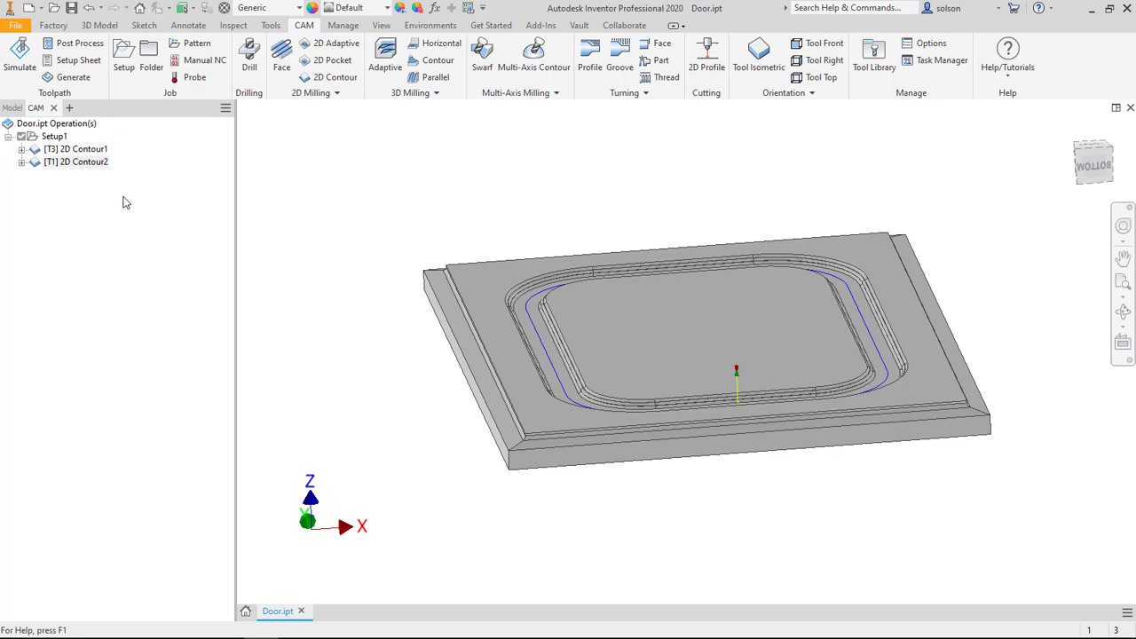
# Inspect the toolpath in the door's panel groove and play the simulation of the second 2D Contour operation
pyautogui.keyDown('shift'); pyautogui.moveTo(426, 369); pyautogui.dragTo(631, 305, button='middle'); pyautogui.keyUp('shift')
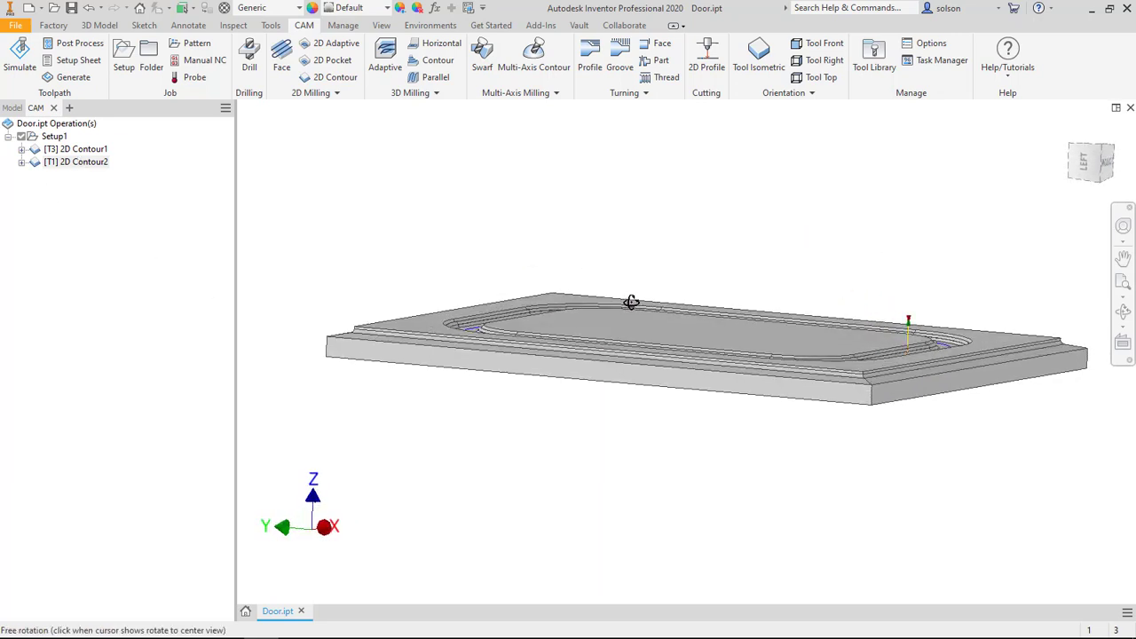
pyautogui.keyDown('shift'); pyautogui.moveTo(903, 326); pyautogui.dragTo(680, 261, button='middle'); pyautogui.keyUp('shift')
pyautogui.scroll(6, 802, 264)
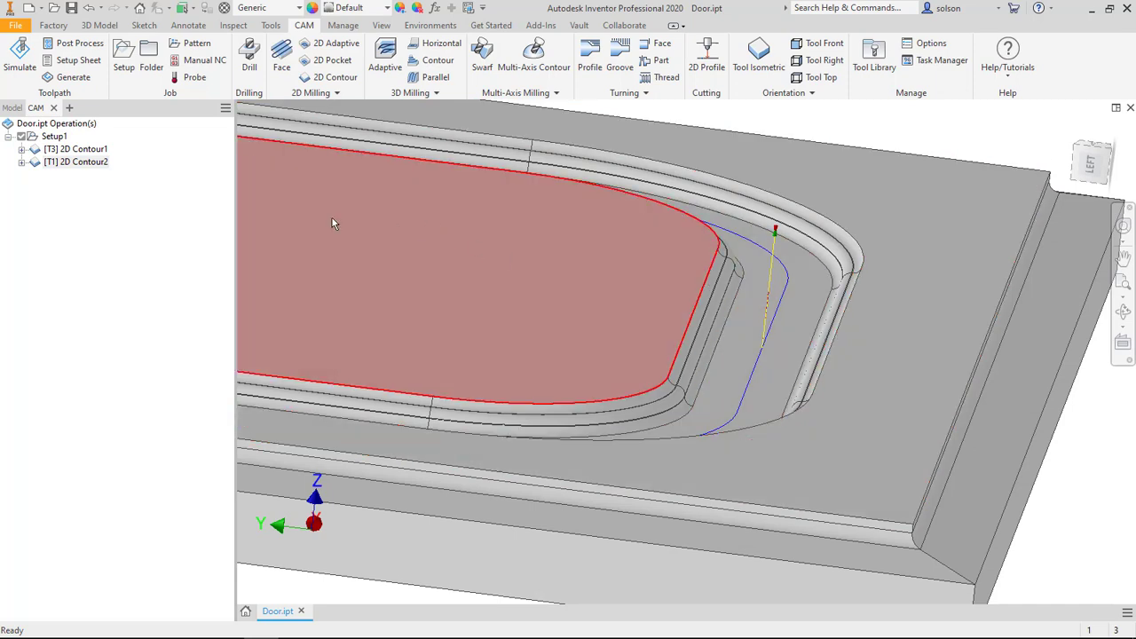
pyautogui.rightClick(88, 162)
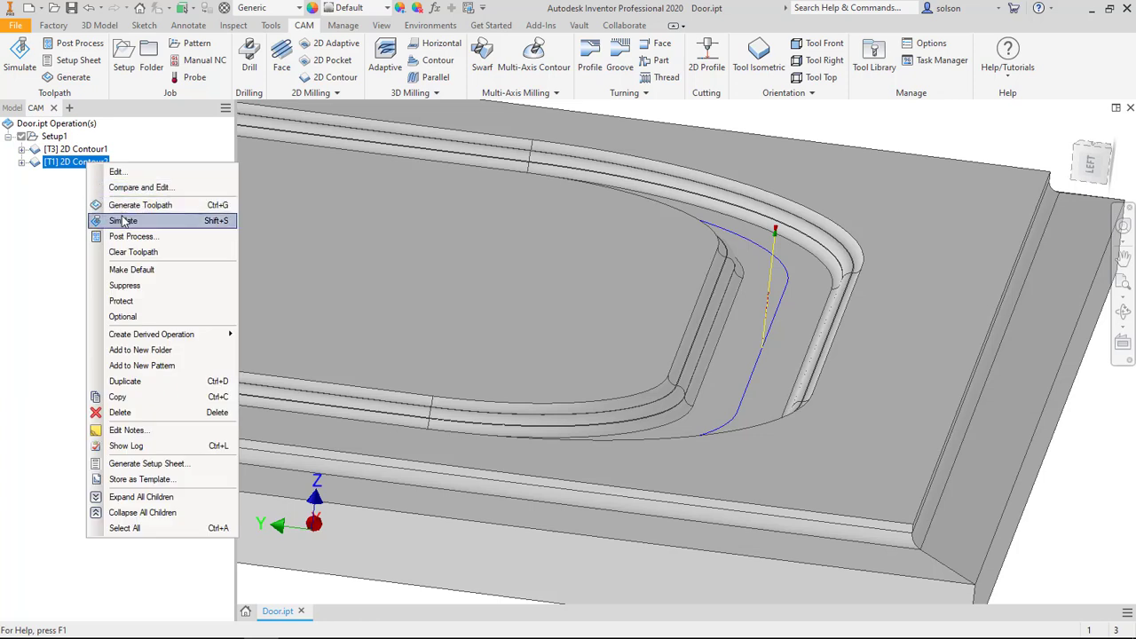
pyautogui.click(125, 220)
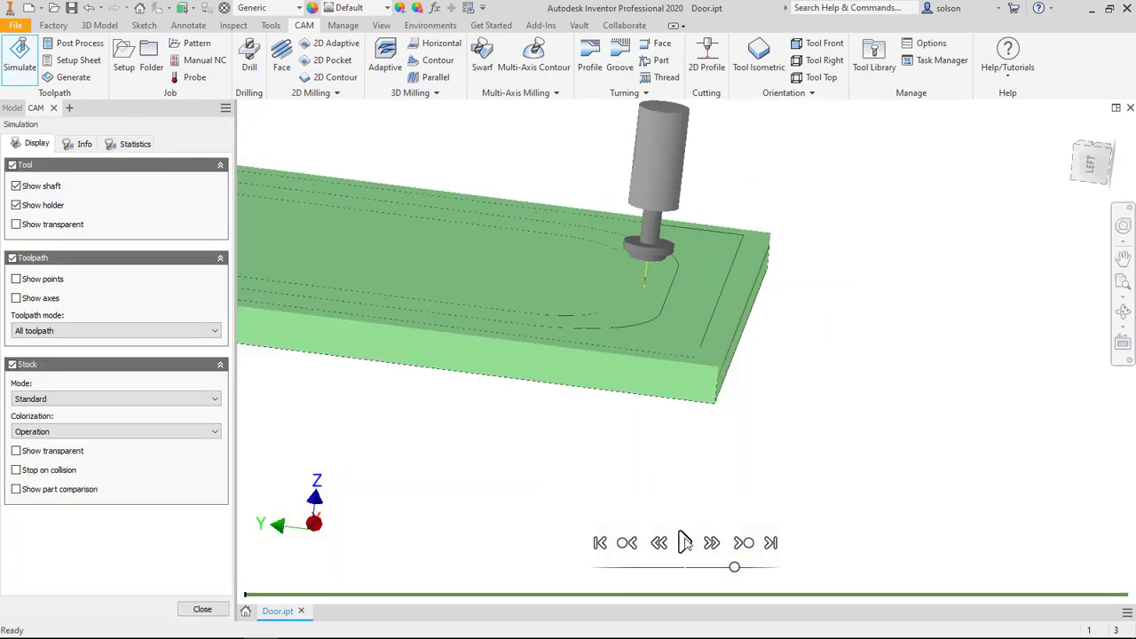
pyautogui.click(684, 543)
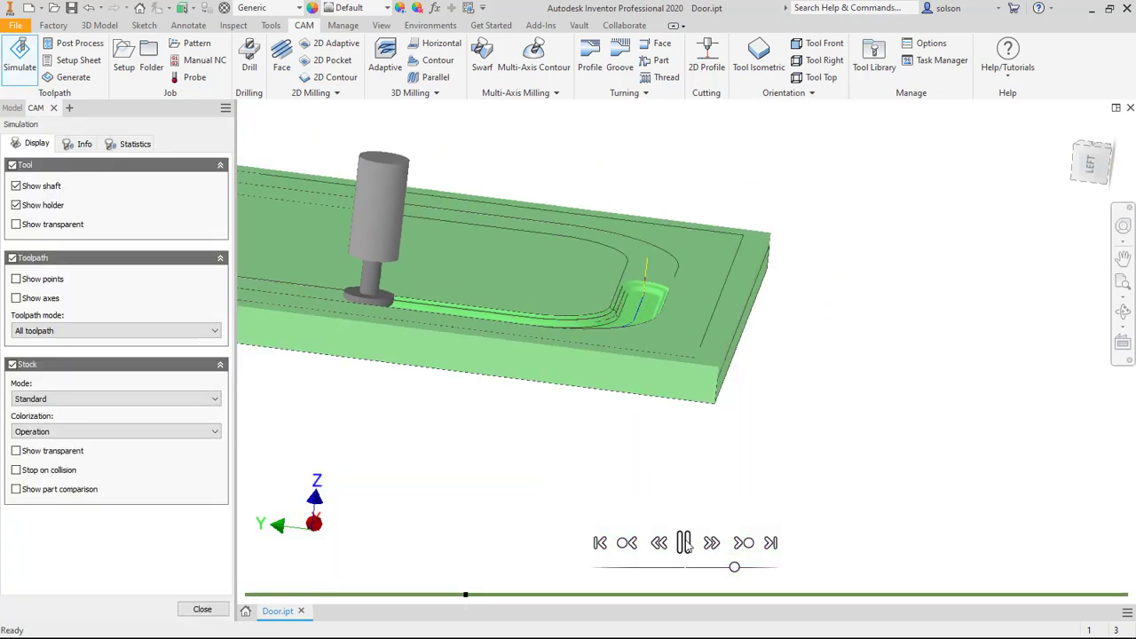
# Examine the form mill's cut along the panel groove up close and close the simulation
pyautogui.keyDown('shift'); pyautogui.moveTo(373, 247); pyautogui.dragTo(507, 257, button='middle'); pyautogui.keyUp('shift')
pyautogui.scroll(7, 427, 281)
pyautogui.scroll(-2, 526, 277)
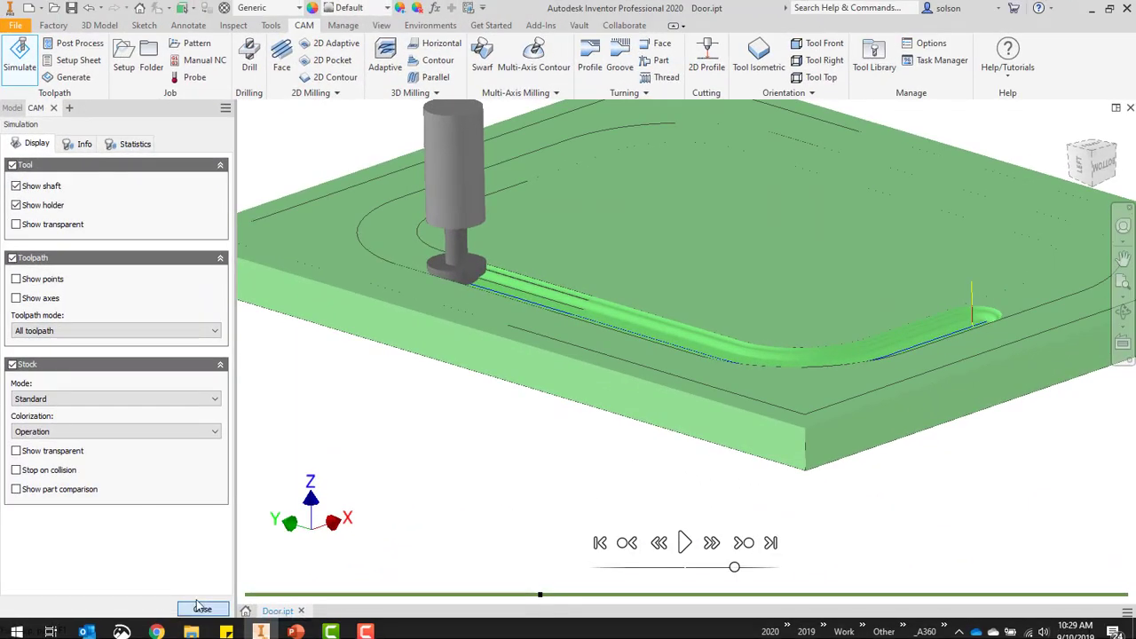
pyautogui.click(194, 611)
pyautogui.keyDown('shift'); pyautogui.moveTo(563, 405); pyautogui.dragTo(512, 427, button='middle'); pyautogui.keyUp('shift')
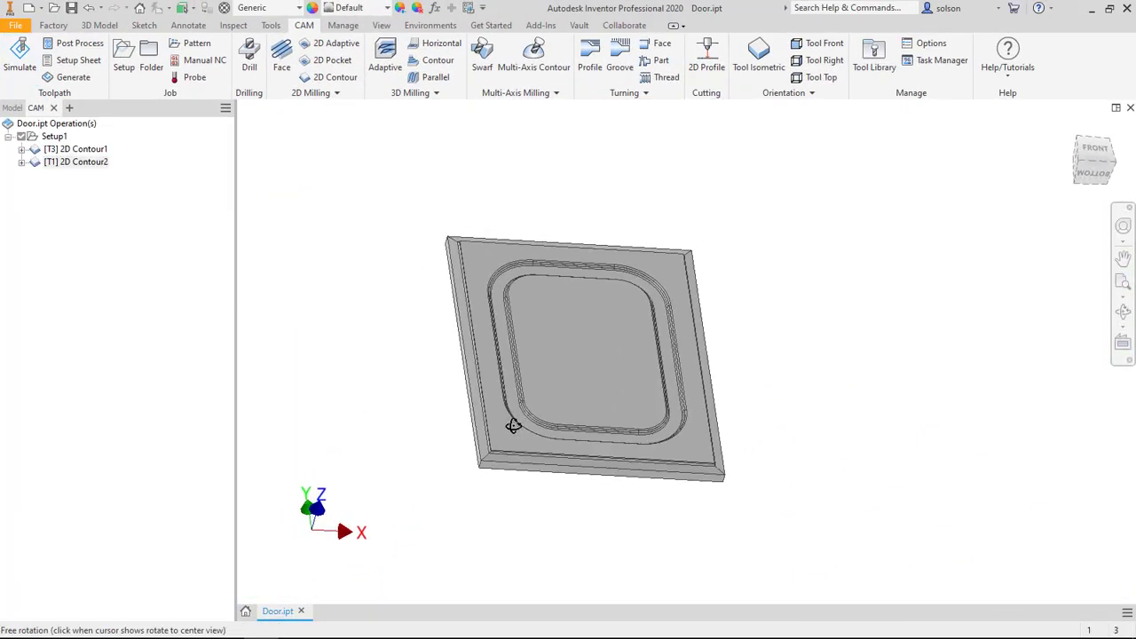